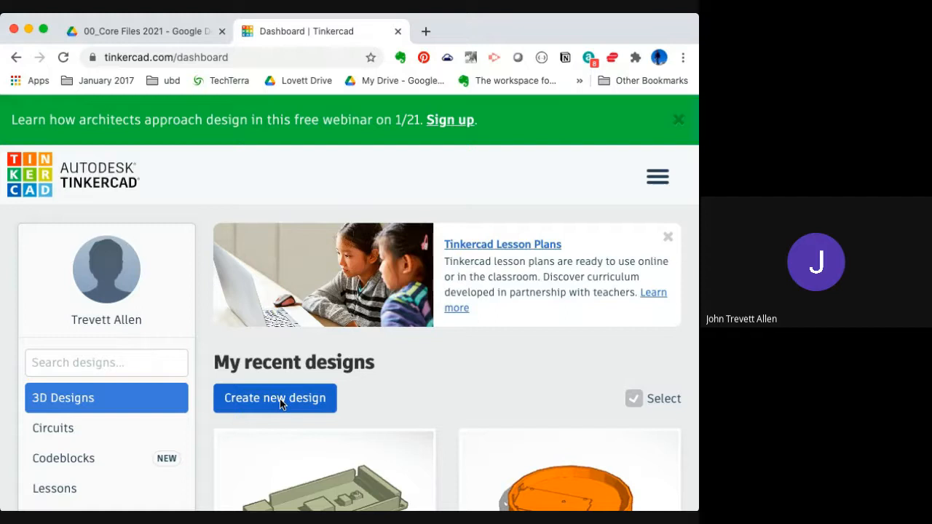
- Create a new 3D design and dismiss the webinar banner and the Notes tip
click(280, 399)
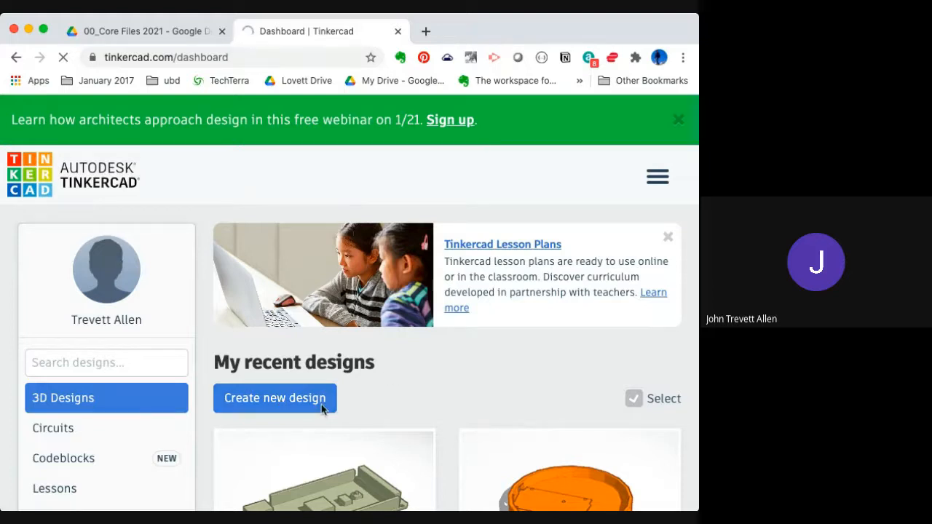
scroll(374, 391, down, 5)
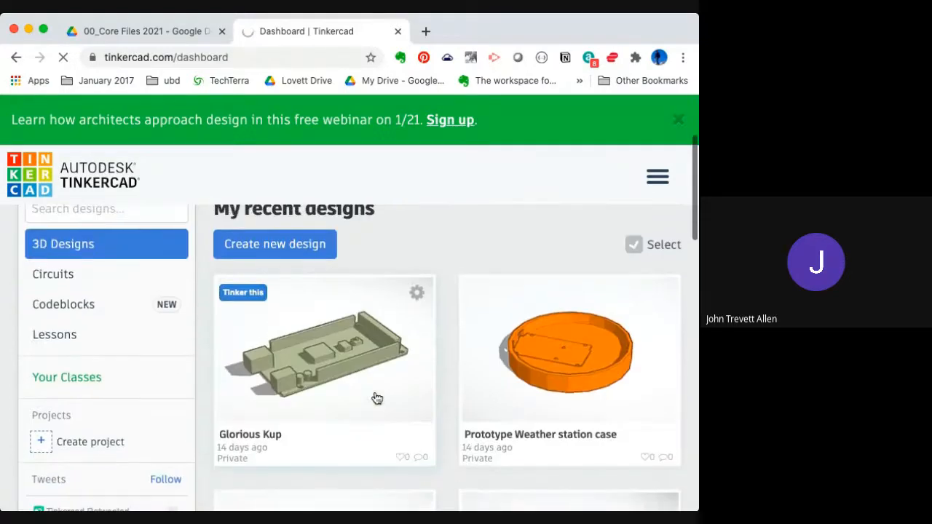
click(679, 121)
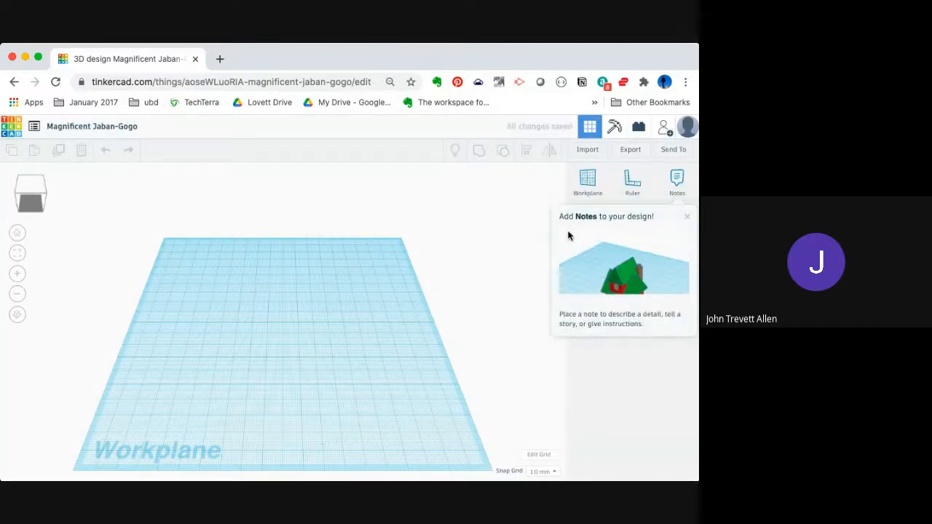
click(687, 217)
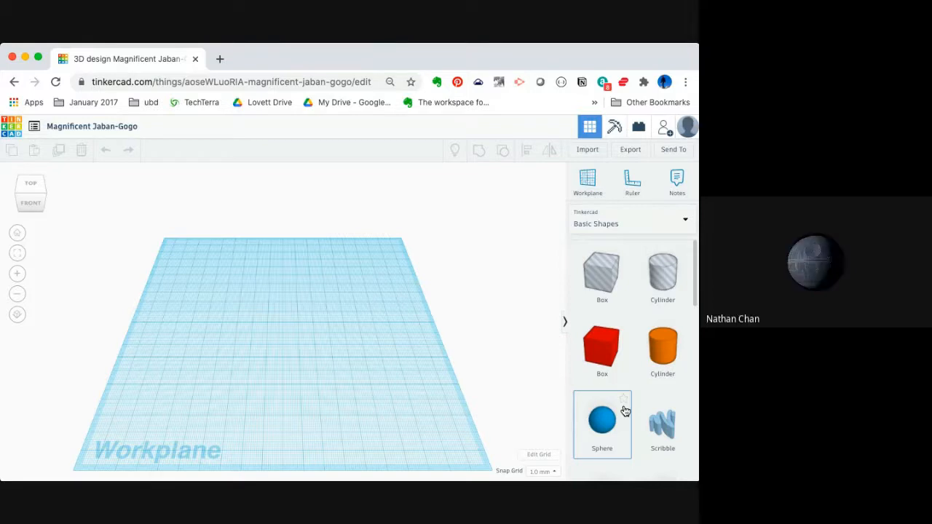
- Place a solid cylinder near the middle of the workplane and stretch its footprint into a wide oval body
scroll(625, 412, down, 3)
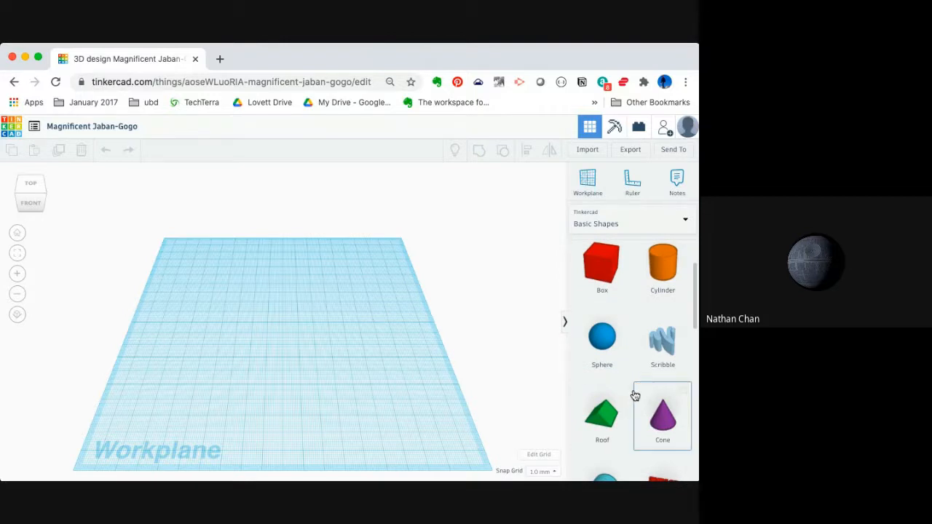
click(644, 281)
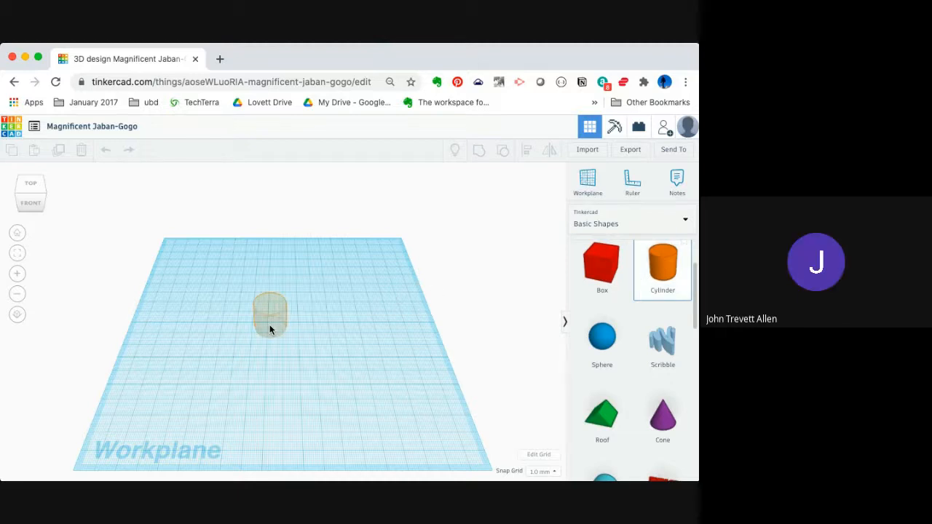
click(269, 329)
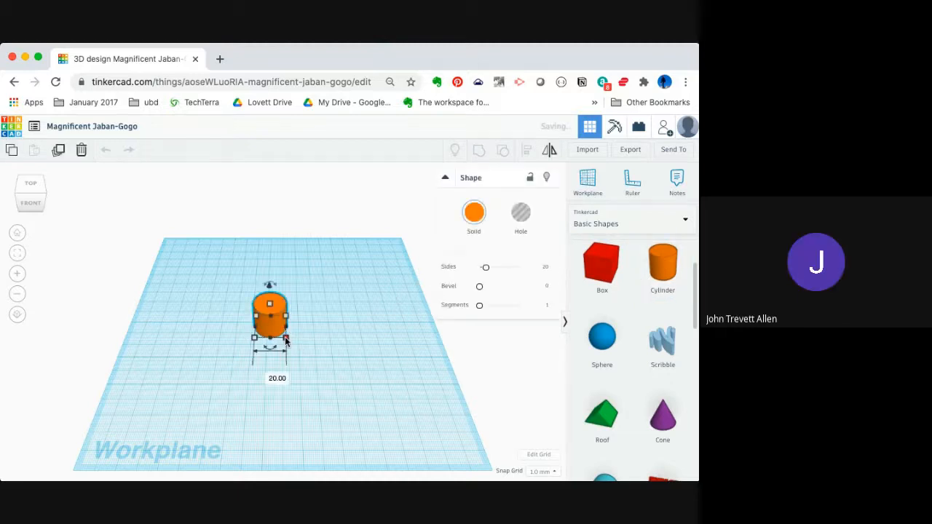
drag(285, 340, 396, 377)
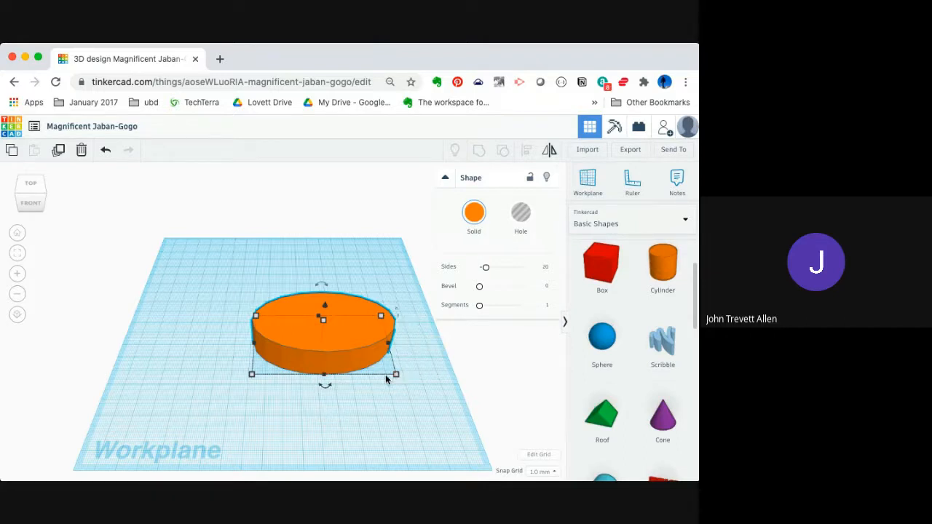
- Add a second cylinder, stretch it into an oval about 29 by 61 mm, and position it over the body's left end as a grip
scroll(416, 382, up, 1)
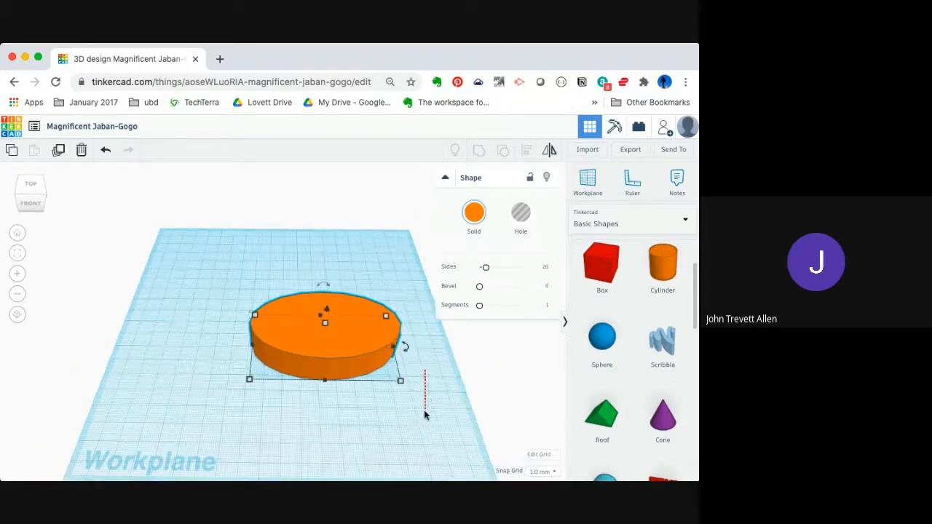
drag(425, 410, 424, 411)
right_drag(424, 411, 420, 446)
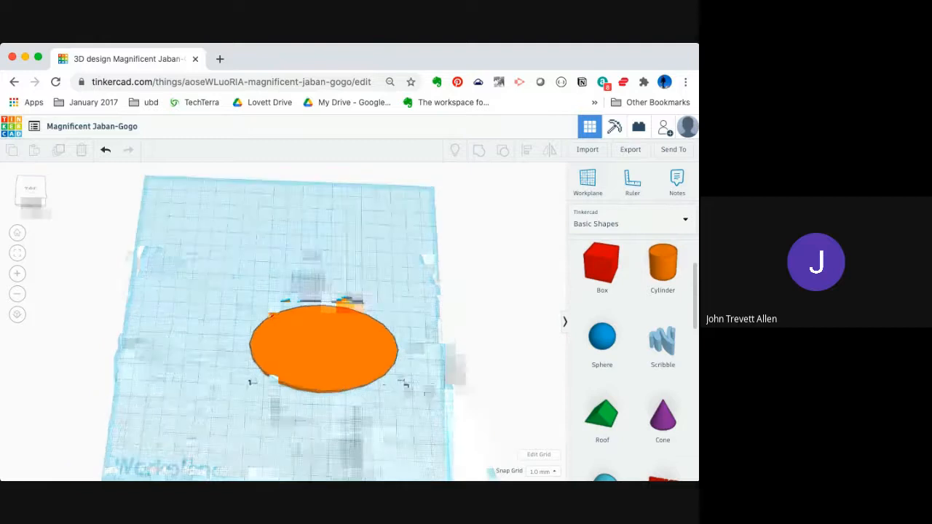
click(663, 265)
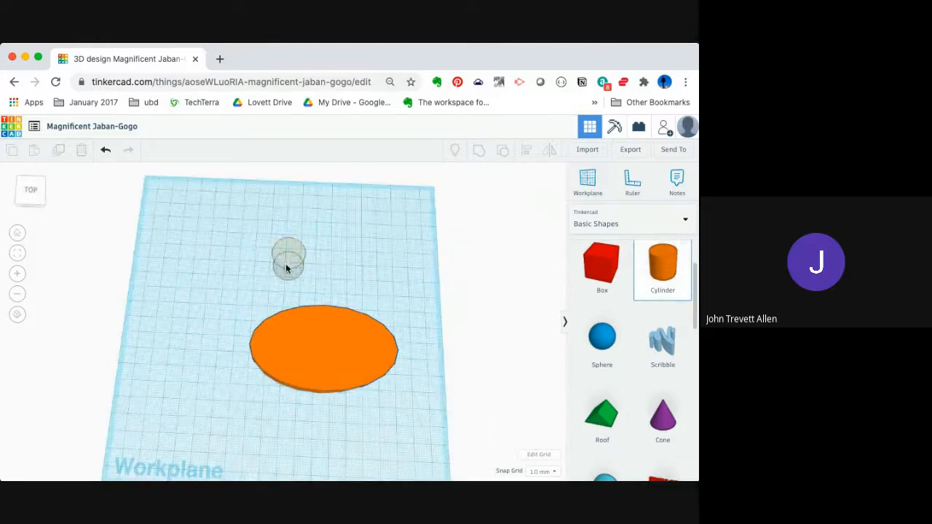
click(281, 337)
drag(258, 349, 239, 417)
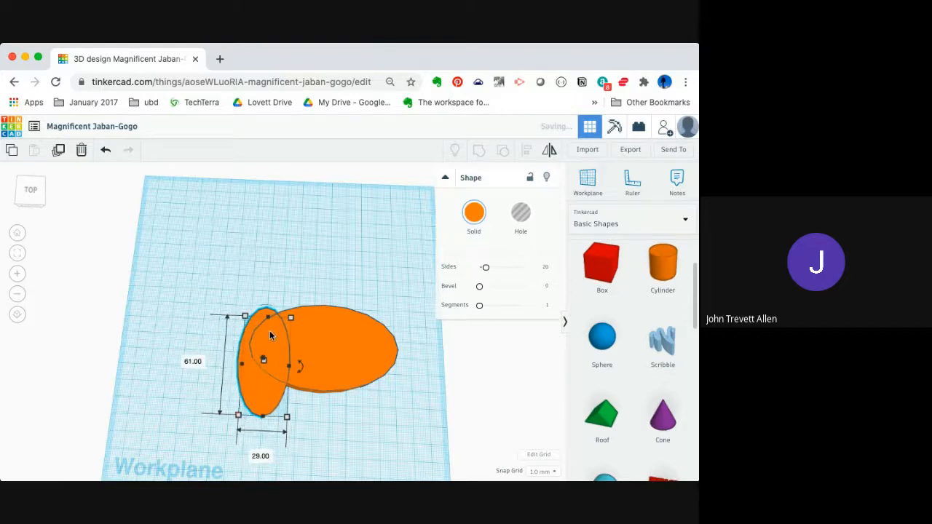
drag(272, 337, 278, 335)
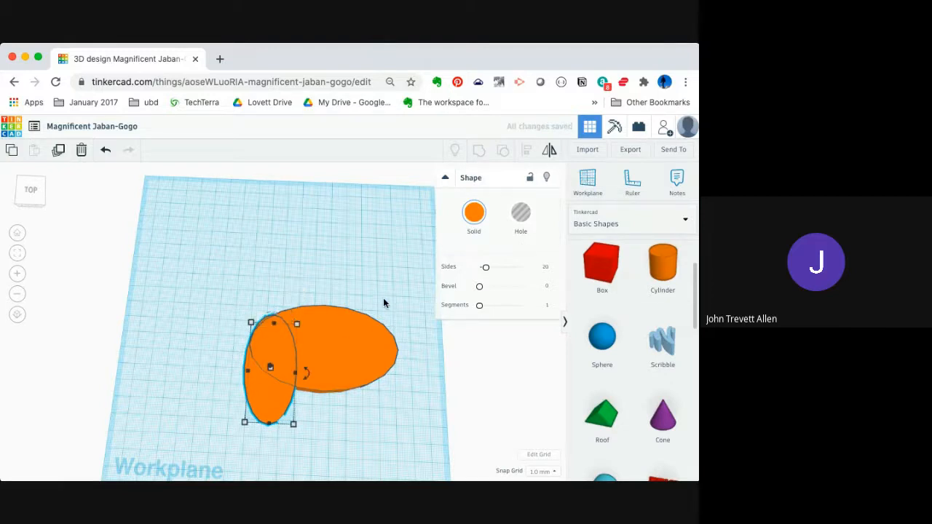
- Duplicate the narrow oval grip and position the copy over the right end of the wide body
key(ctrl+c)
key(ctrl+v)
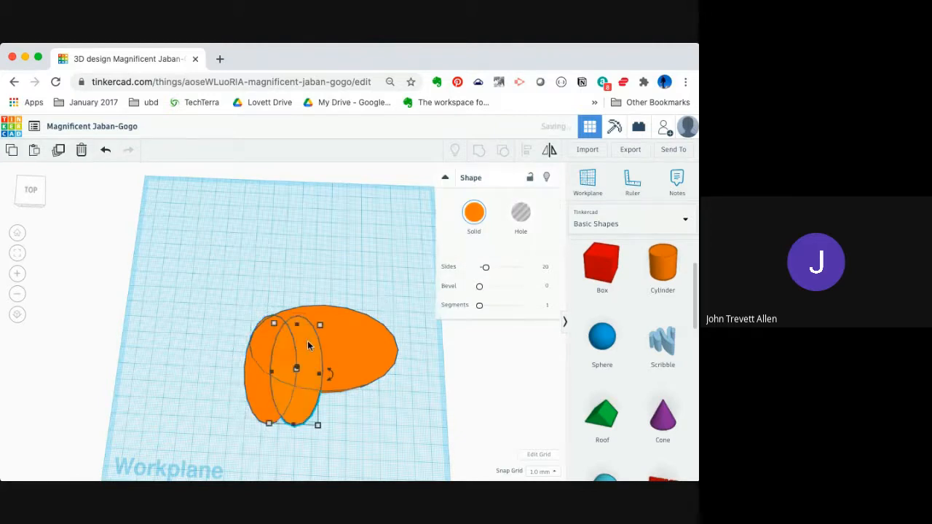
drag(318, 340, 386, 352)
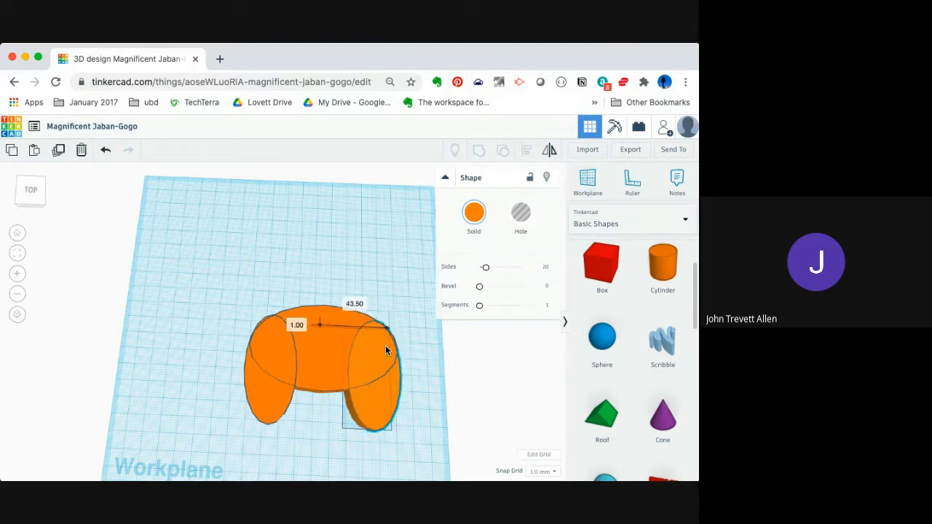
click(423, 361)
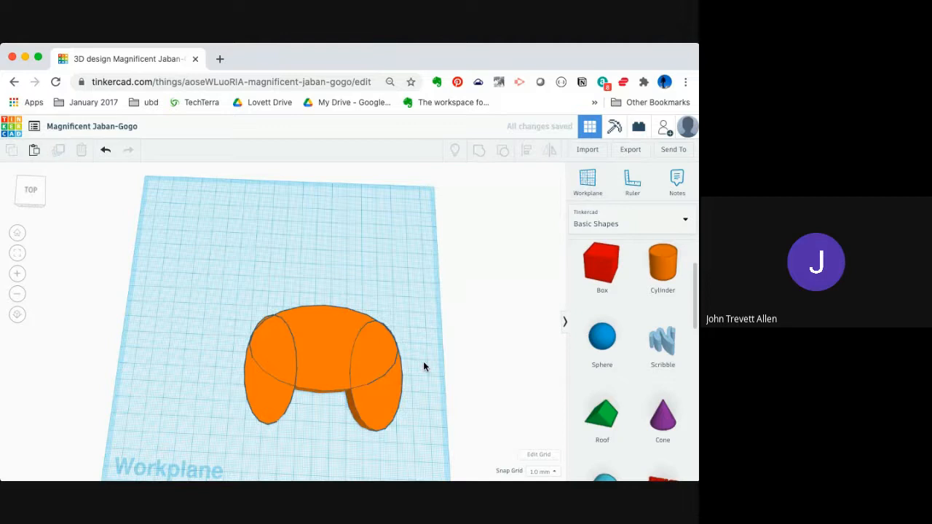
- Group the wide body and both oval grips into a single controller shape
right_drag(424, 361, 418, 326)
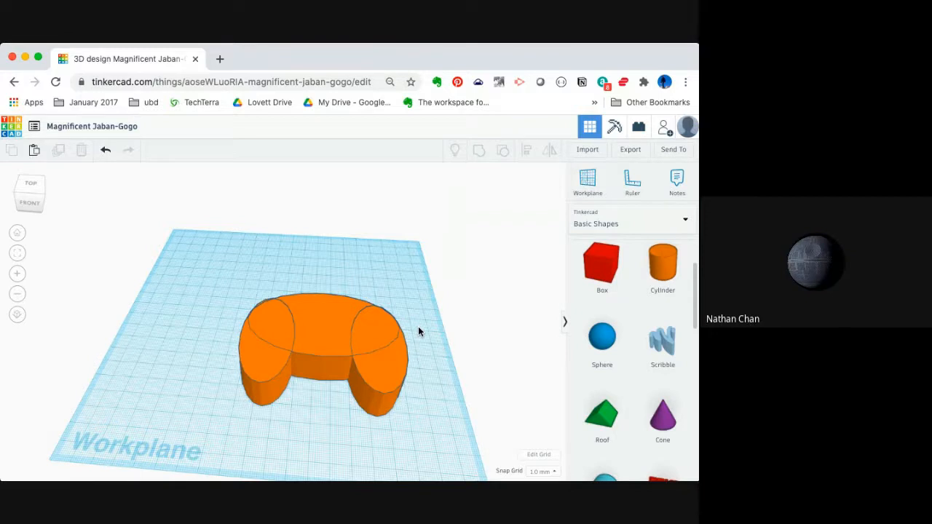
drag(215, 261, 423, 429)
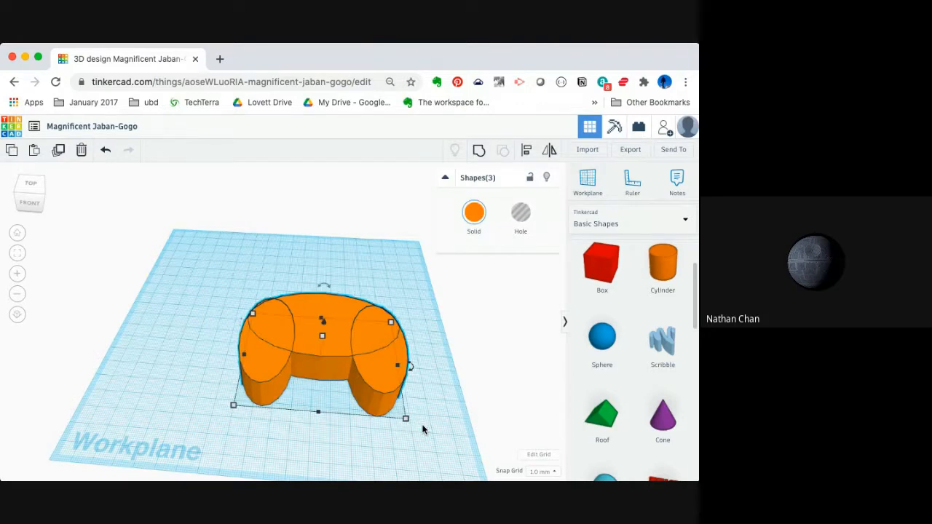
click(482, 150)
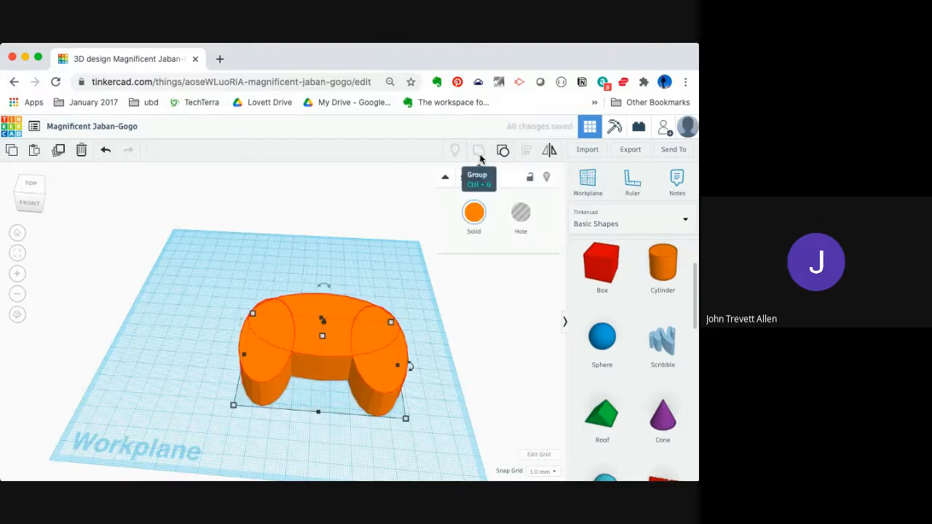
click(357, 276)
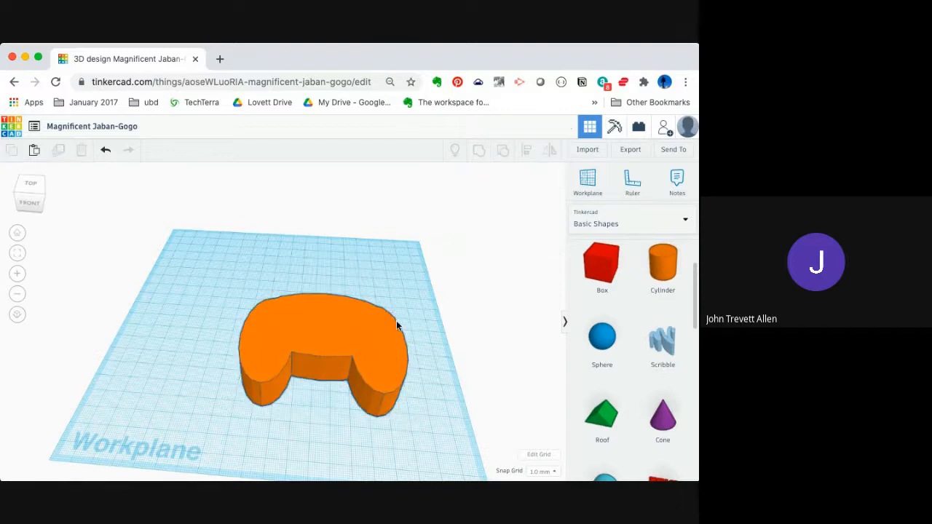
- Duplicate the controller shape and make the copy thinner, about 78 by 60 mm in footprint, raised 4 mm above the workplane
click(375, 335)
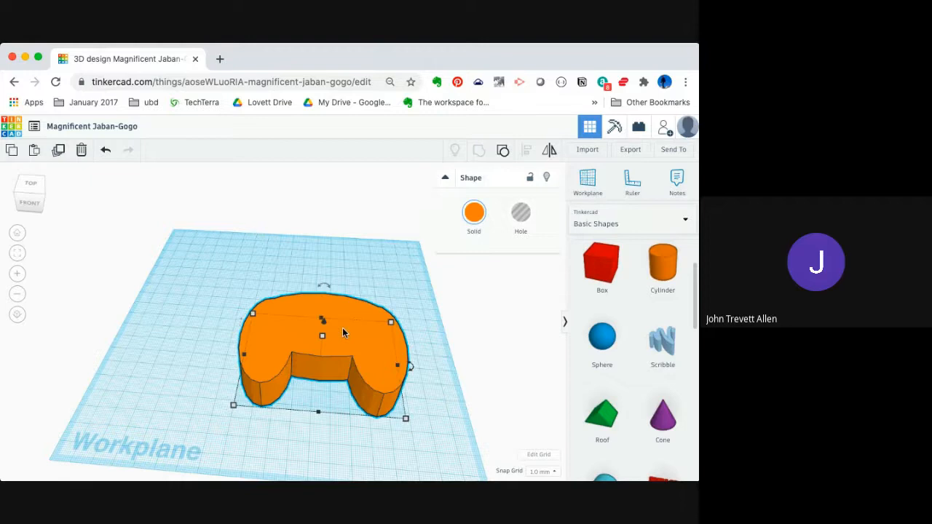
key(super+v)
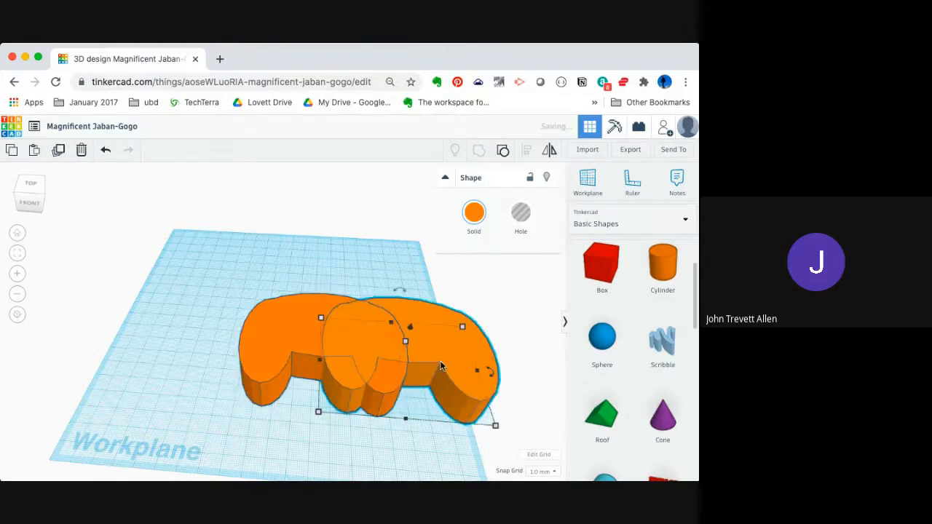
mouse_move(406, 342)
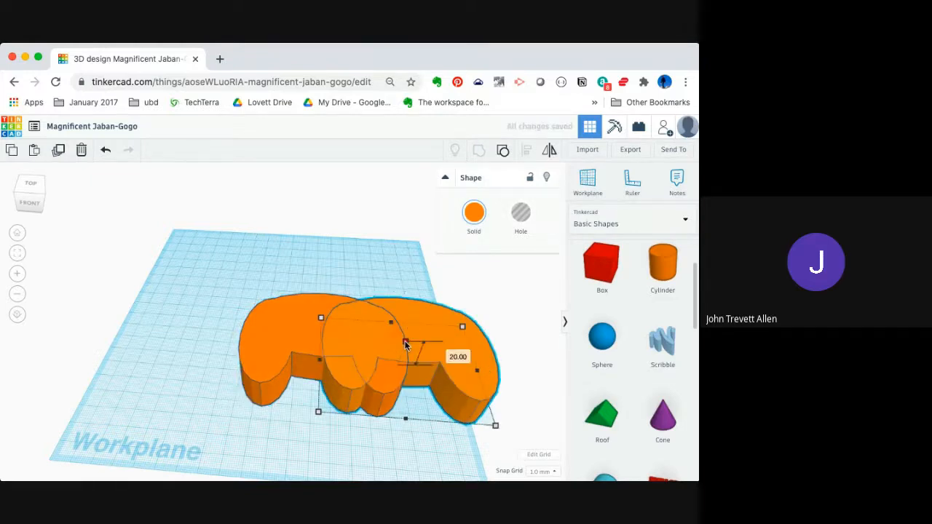
drag(406, 342, 406, 354)
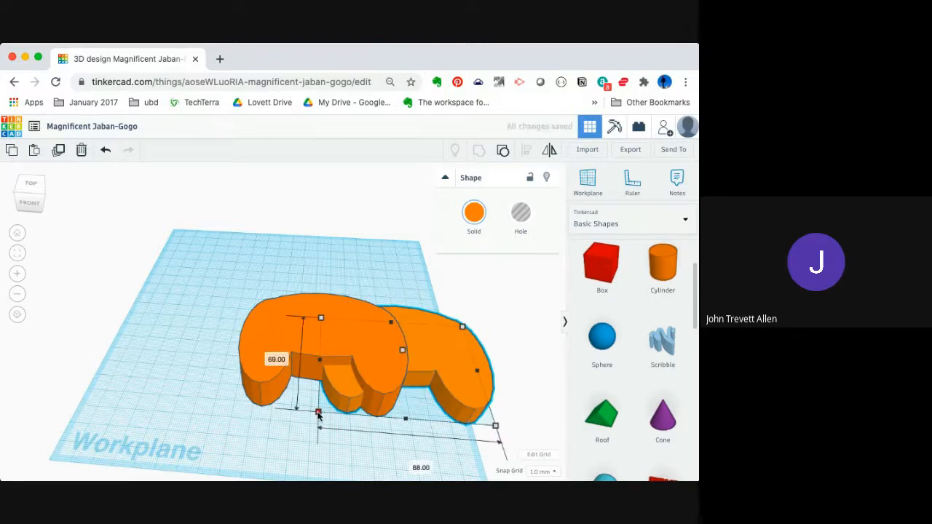
drag(319, 416, 337, 399)
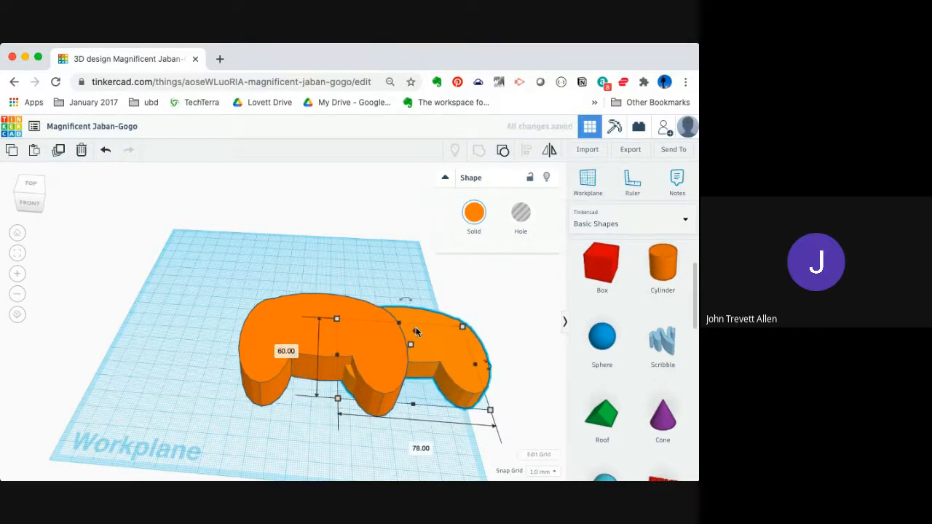
drag(420, 326, 417, 325)
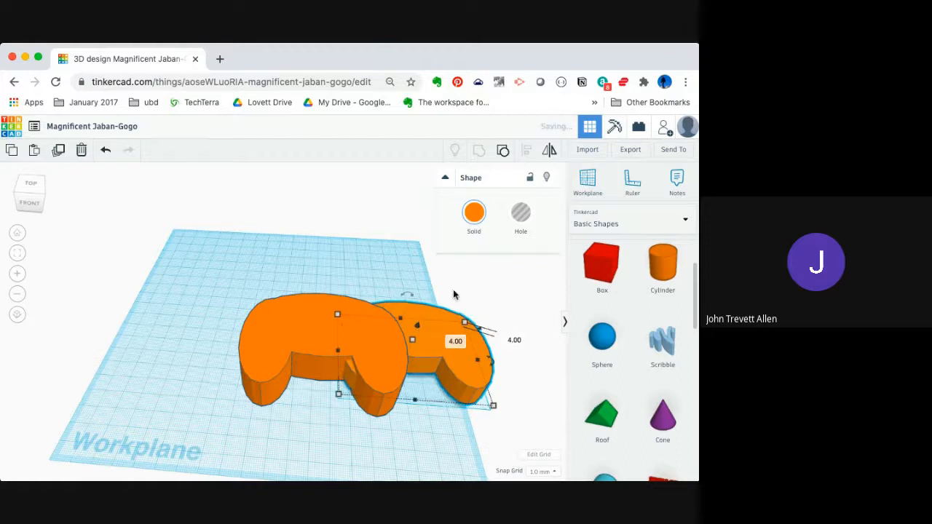
- Turn the smaller copy into a hole, center it inside the original controller body, and group both to hollow out the body
click(520, 215)
drag(433, 342, 341, 341)
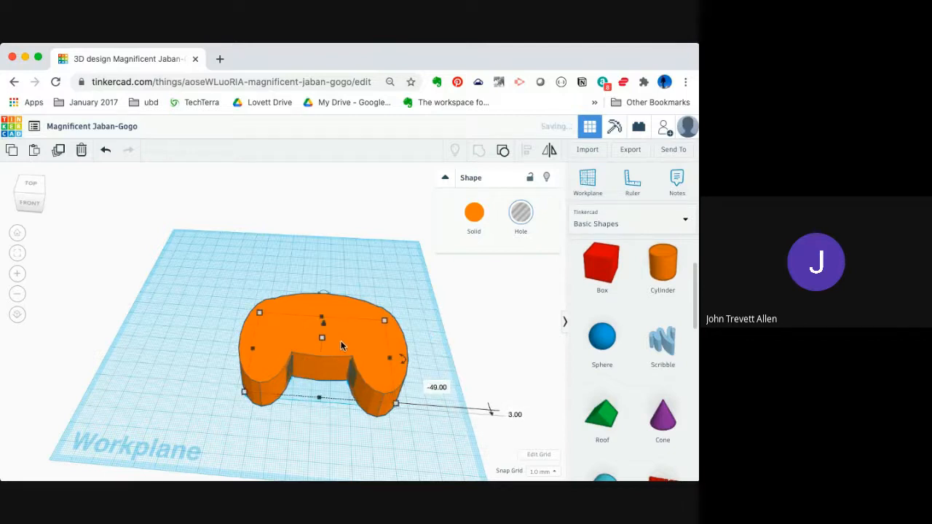
drag(219, 278, 400, 433)
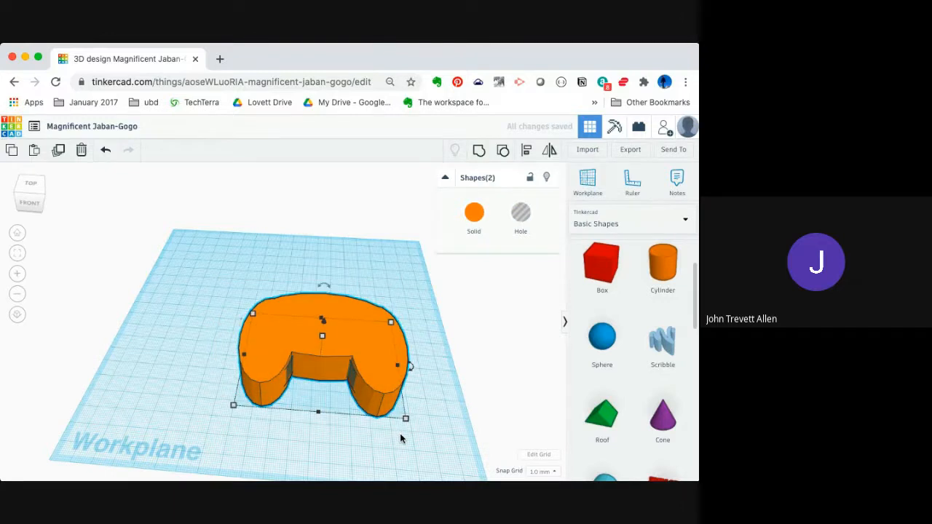
click(479, 150)
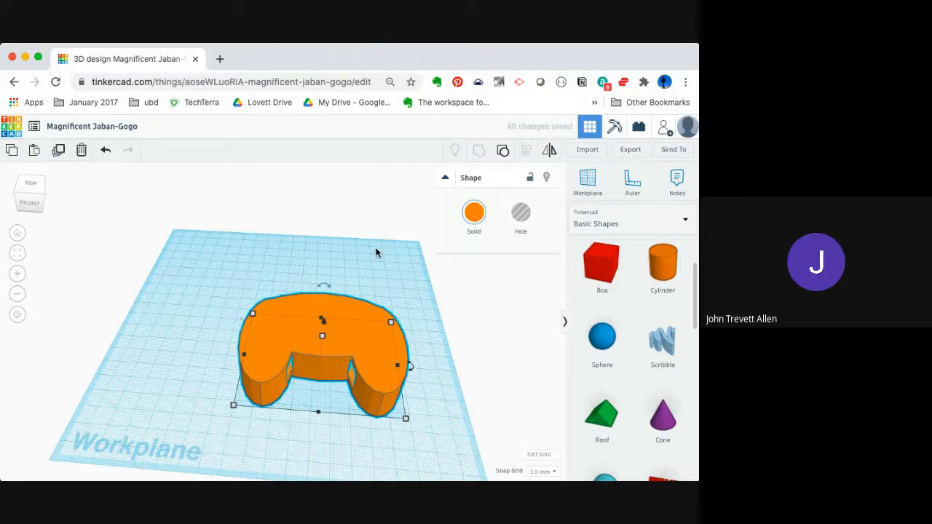
- Duplicate the hollowed controller body and arrange the two bodies side by side on the workplane
mouse_move(378, 289)
right_down()
mouse_move(385, 247)
mouse_move(389, 276)
right_up()
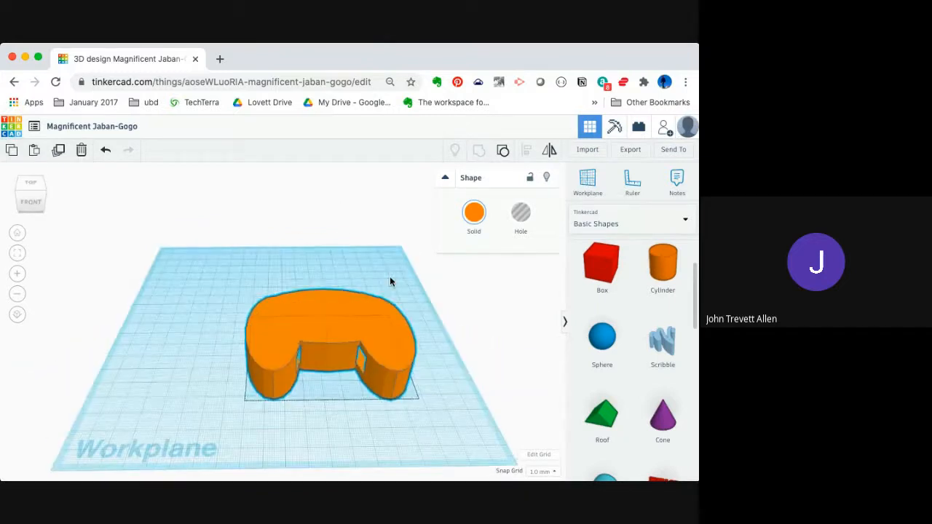
drag(236, 282, 436, 433)
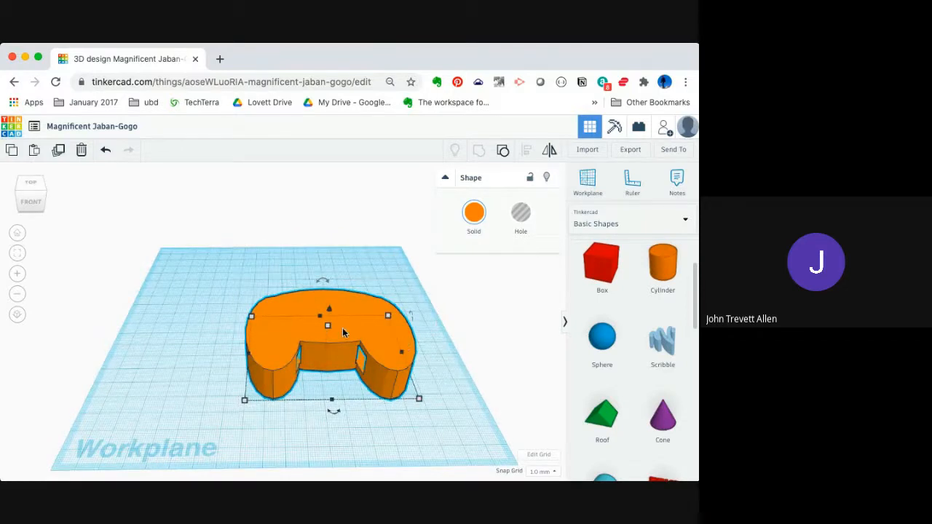
drag(350, 333, 229, 331)
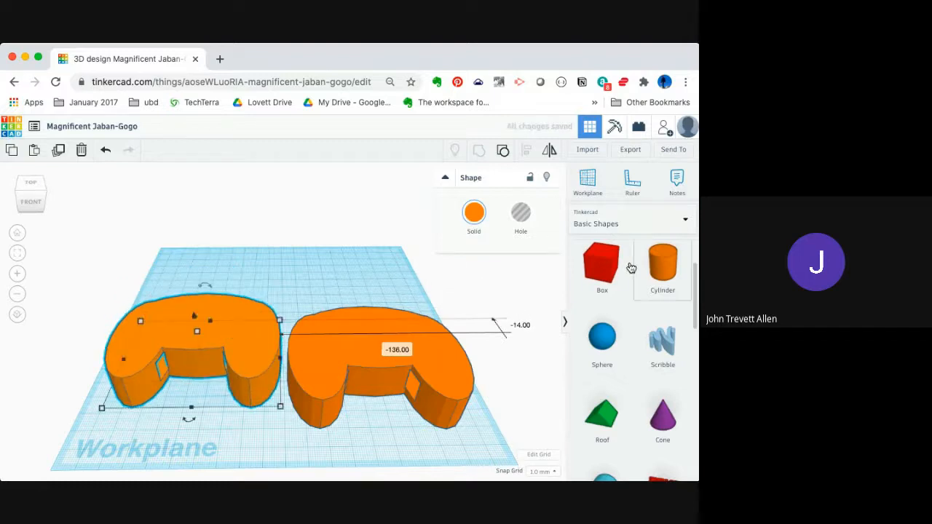
- Place a box on the workplane behind the two controller bodies and turn it into a hole
click(389, 279)
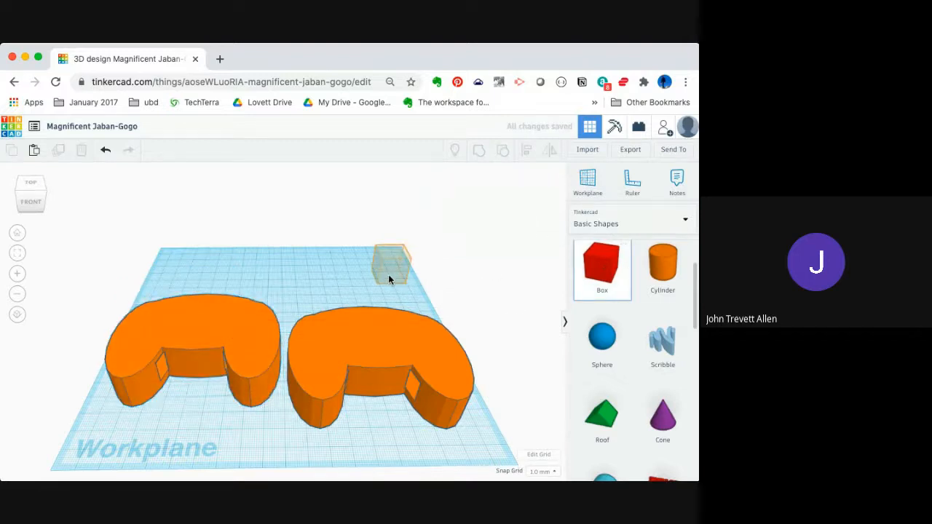
click(373, 276)
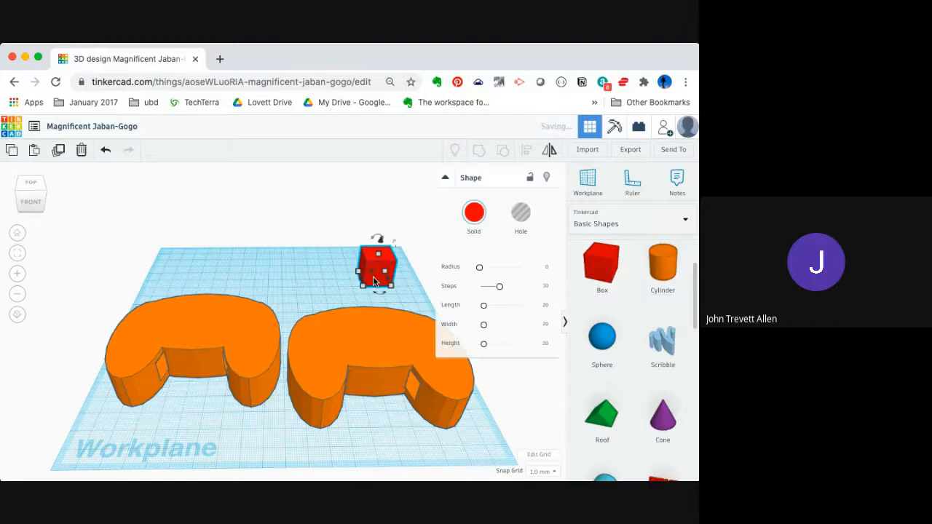
click(520, 212)
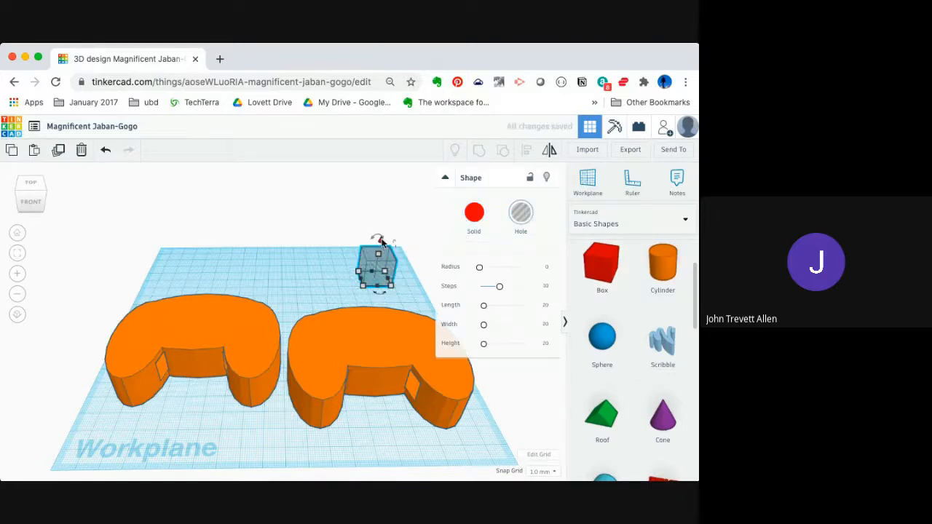
- Move the box hole over the inner edge of the right-hand controller body and raise it slightly above the workplane
drag(379, 239, 384, 377)
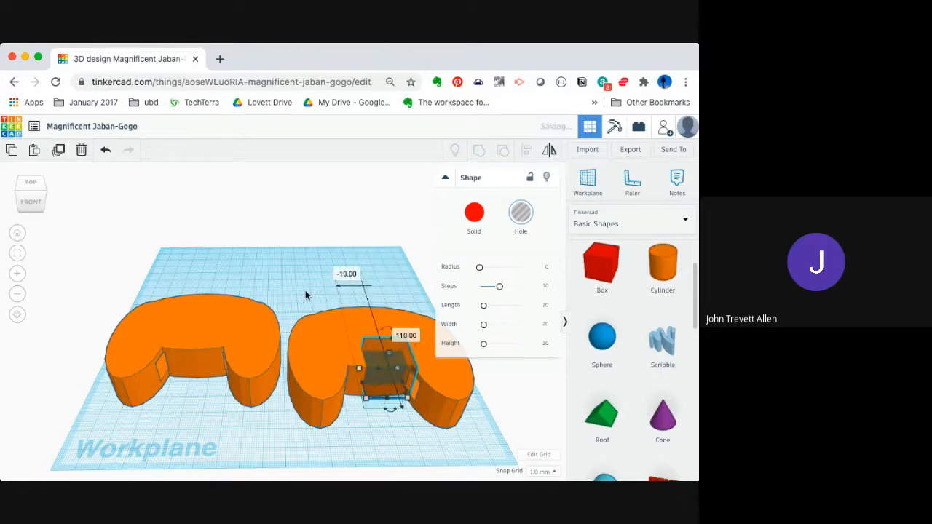
right_drag(306, 293, 283, 266)
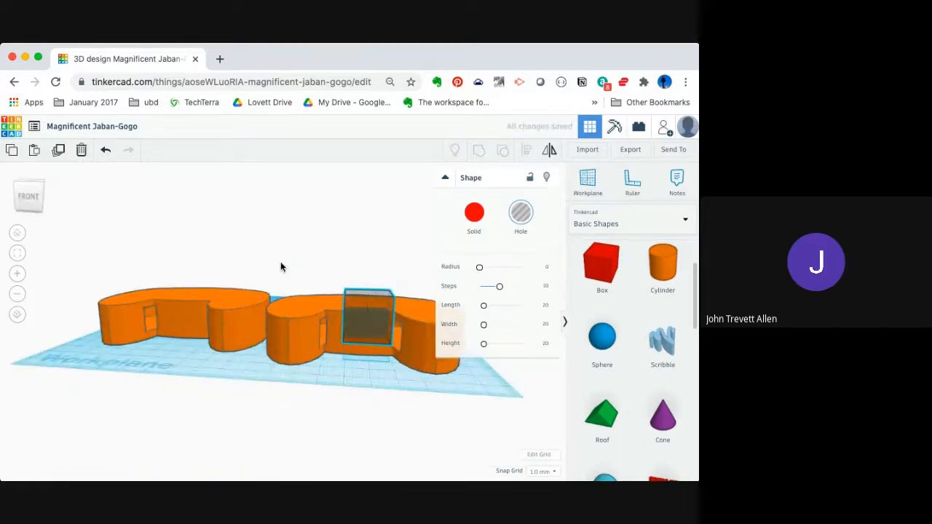
drag(365, 274, 365, 271)
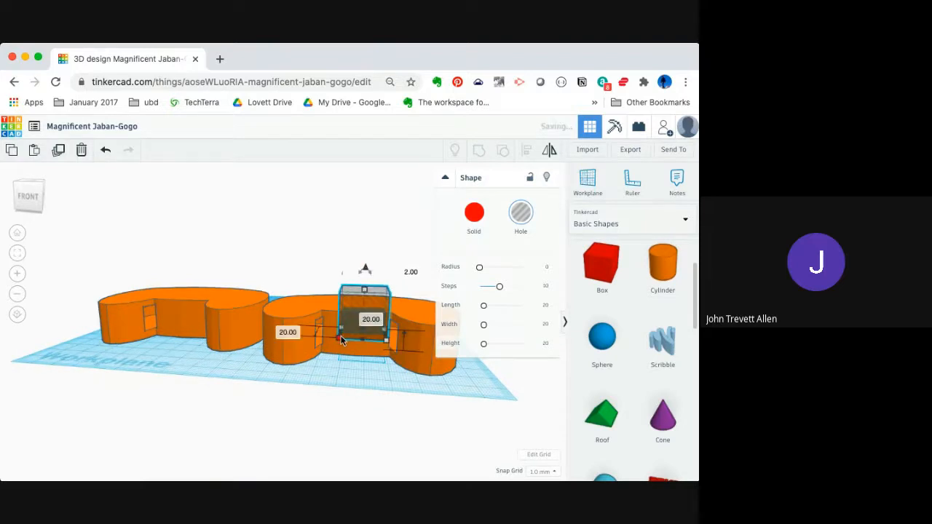
- Stretch the box hole to about 182 mm long and wide enough to cover the upper part of both controller bodies
drag(339, 338, 61, 330)
right_drag(346, 374, 188, 405)
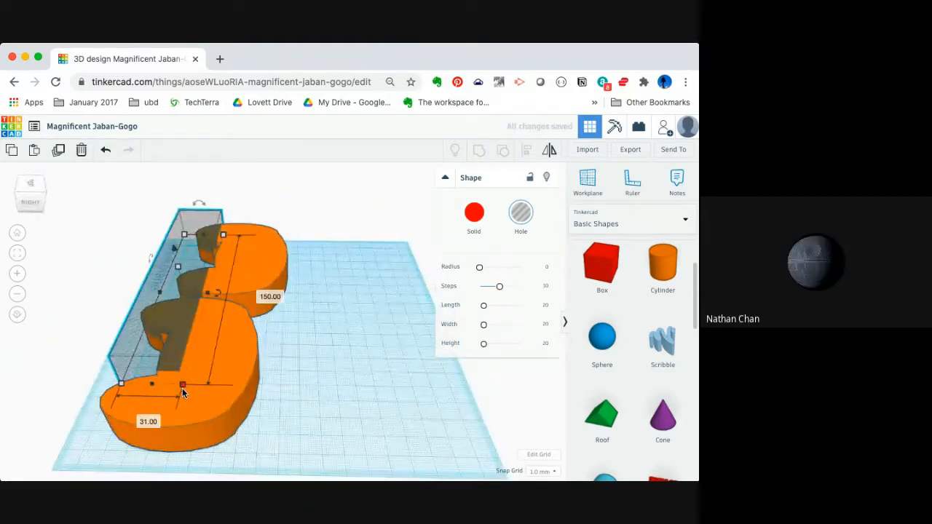
drag(183, 391, 276, 446)
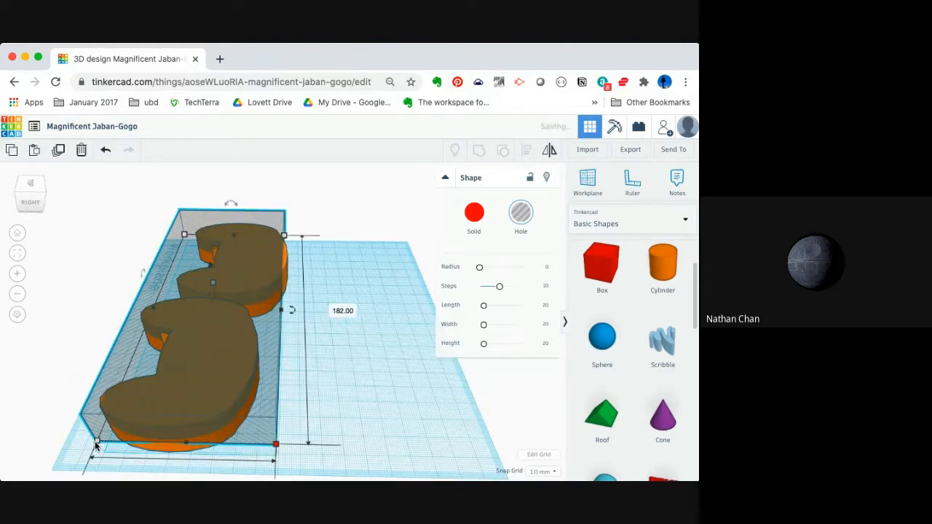
drag(96, 445, 88, 441)
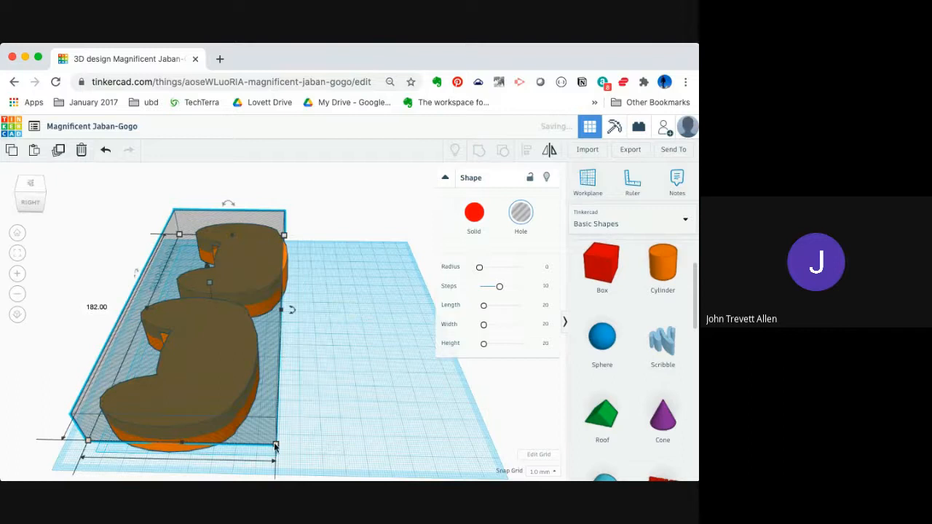
drag(276, 446, 289, 444)
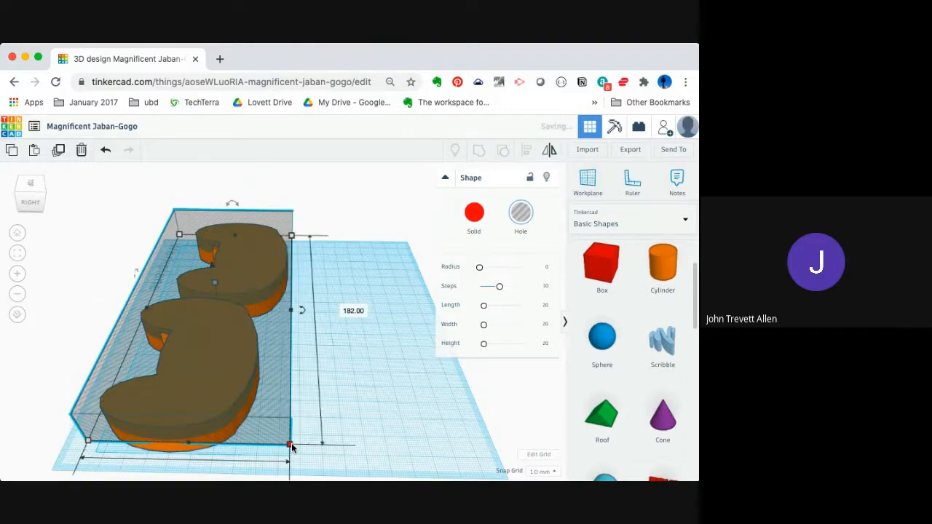
right_drag(389, 393, 498, 395)
- Group the box hole with both controller bodies to cut off their tops and open the hollow interiors
drag(77, 252, 462, 435)
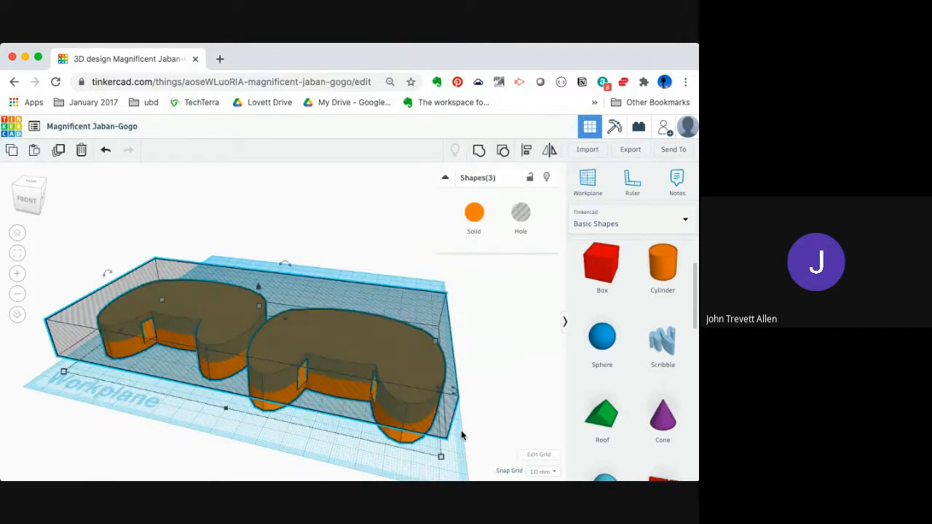
click(480, 150)
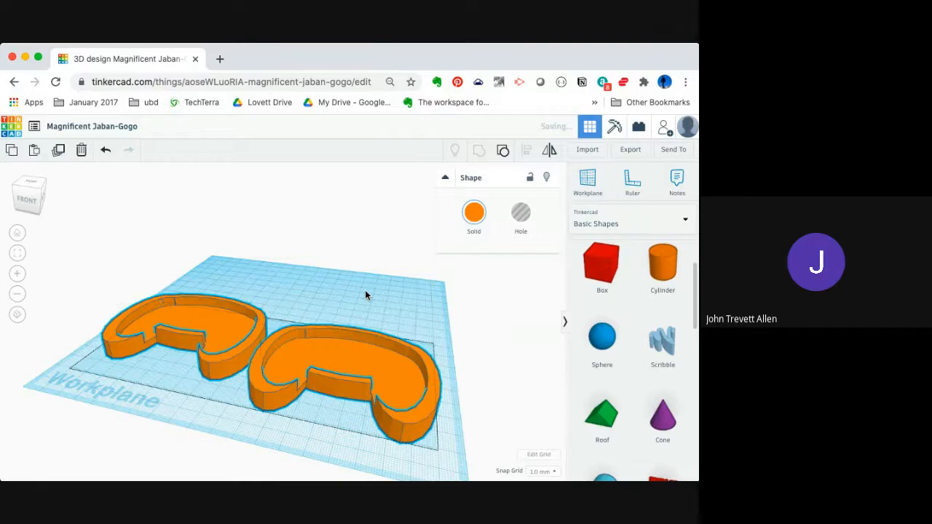
right_drag(365, 289, 407, 305)
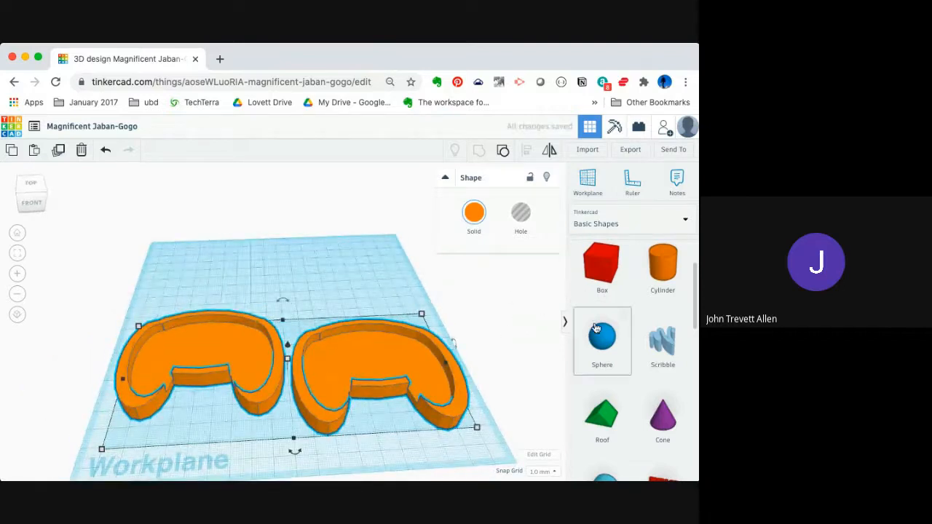
- Place a cylinder on the workplane behind the bodies and shrink its footprint, setting its width to 5 mm
drag(663, 263, 254, 274)
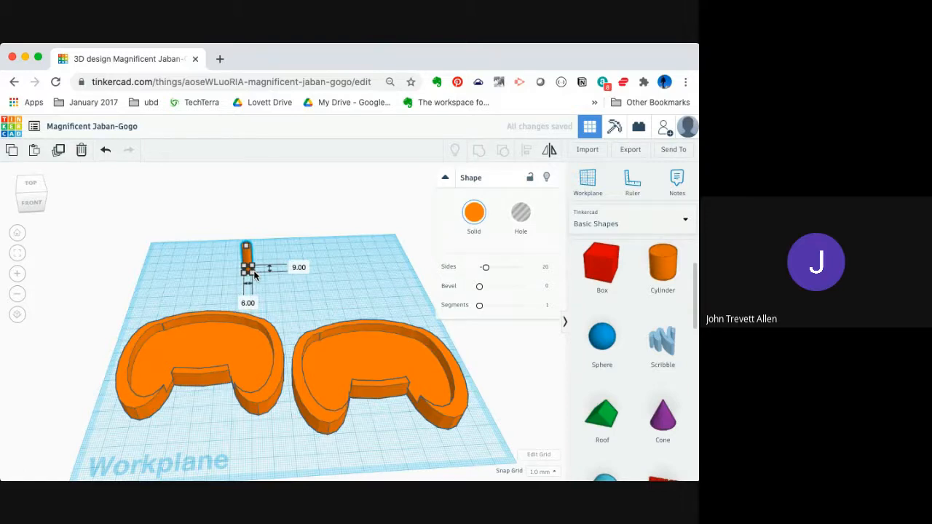
drag(255, 274, 256, 274)
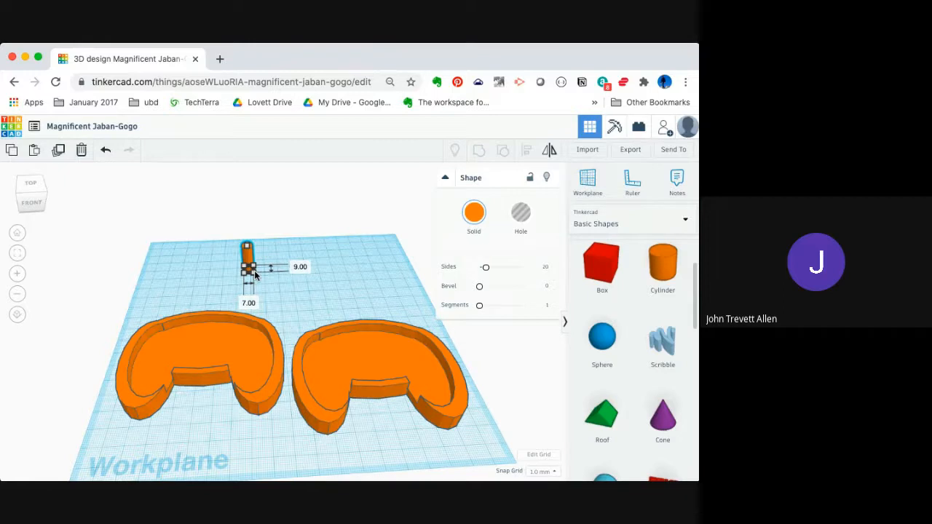
click(248, 303)
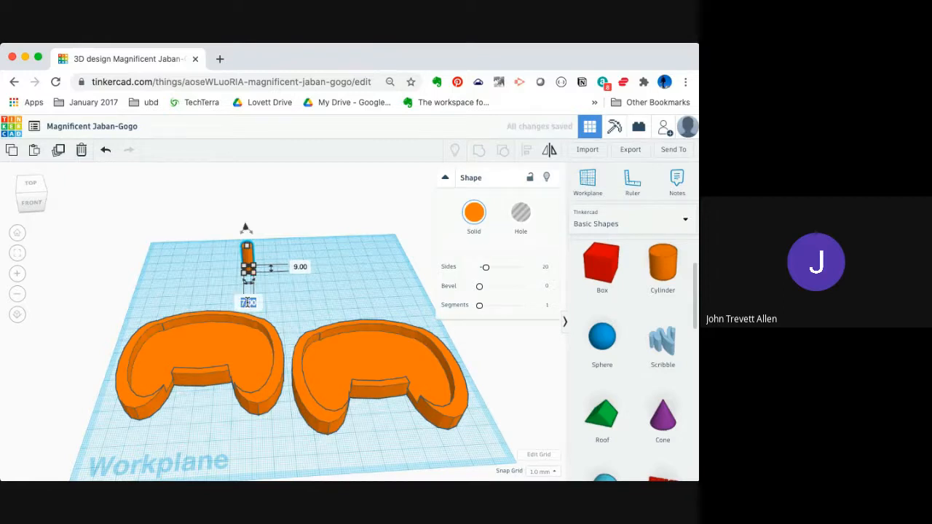
key(BackSpace)
text(5)
click(293, 267)
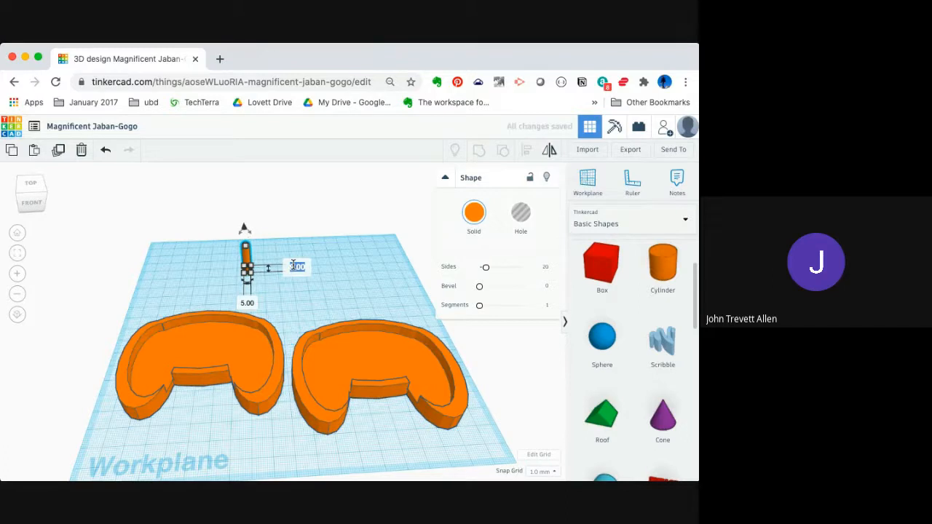
key(Return)
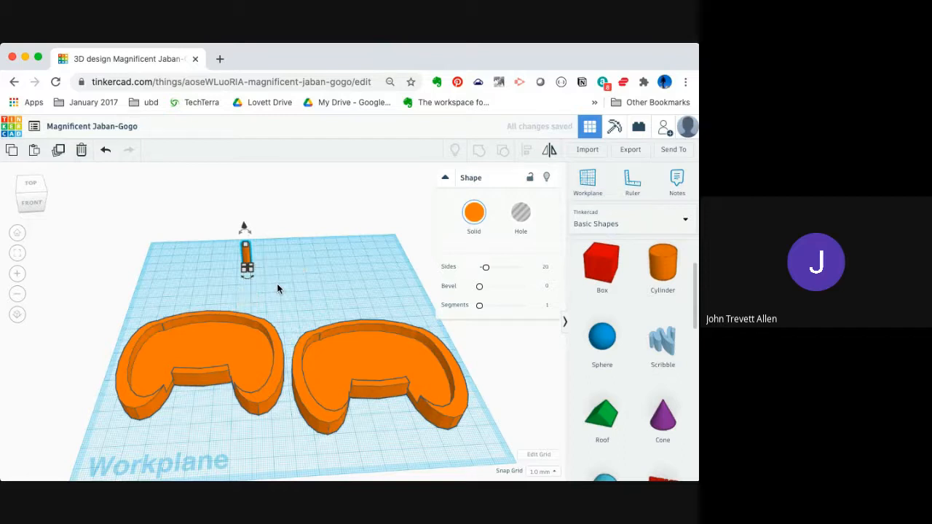
- Turn the thin cylinder into a hole and duplicate it to make a row of four evenly spaced cylinder holes
click(521, 213)
key(Right)
drag(251, 253, 309, 255)
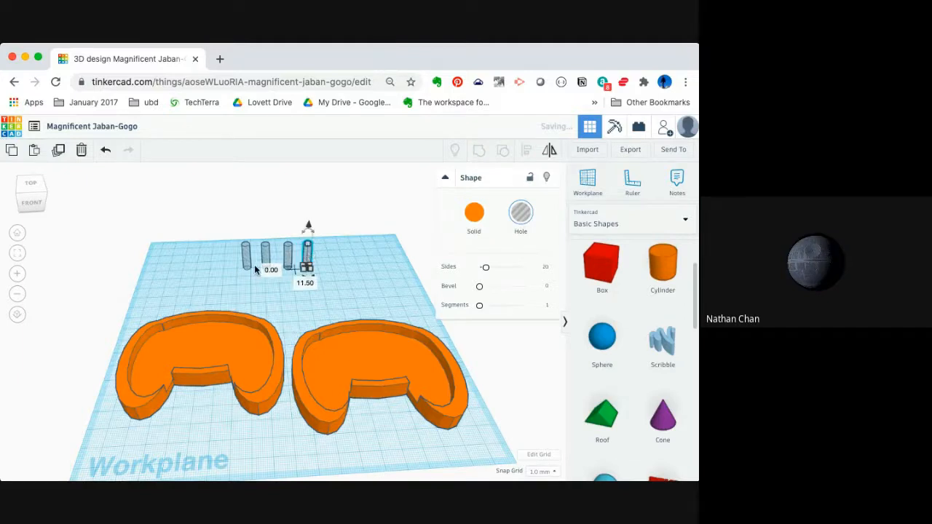
- Build a plus shape beside the cylinders from a box about 19 by 7 mm and a copy rotated 90° across it
drag(598, 265, 217, 276)
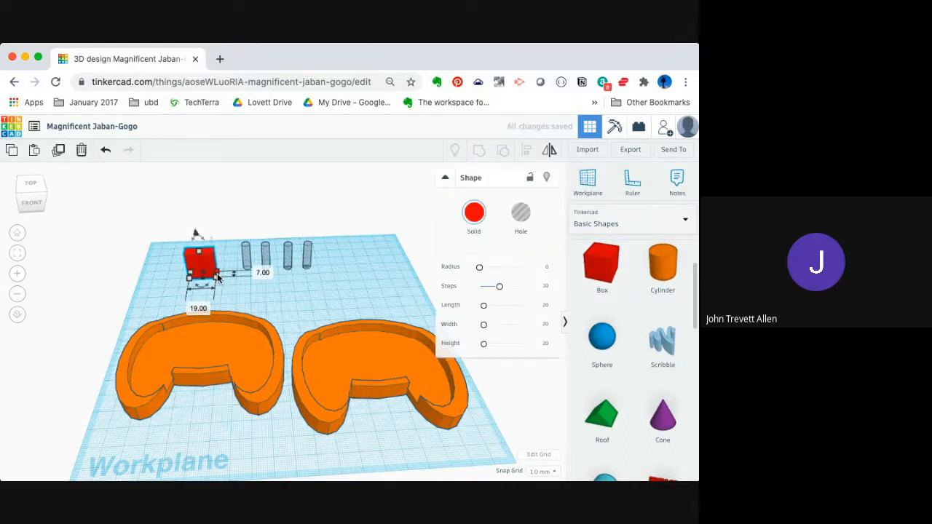
key(super+v)
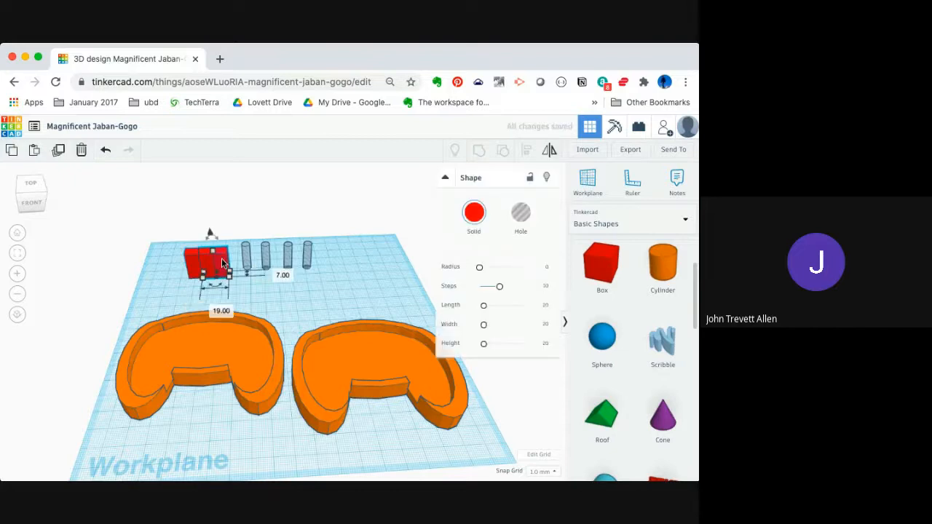
drag(222, 260, 208, 293)
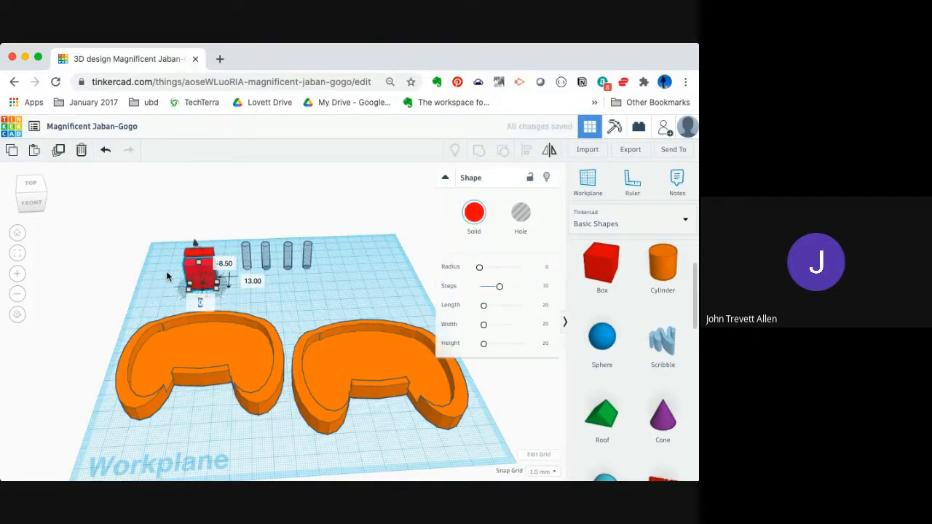
click(202, 313)
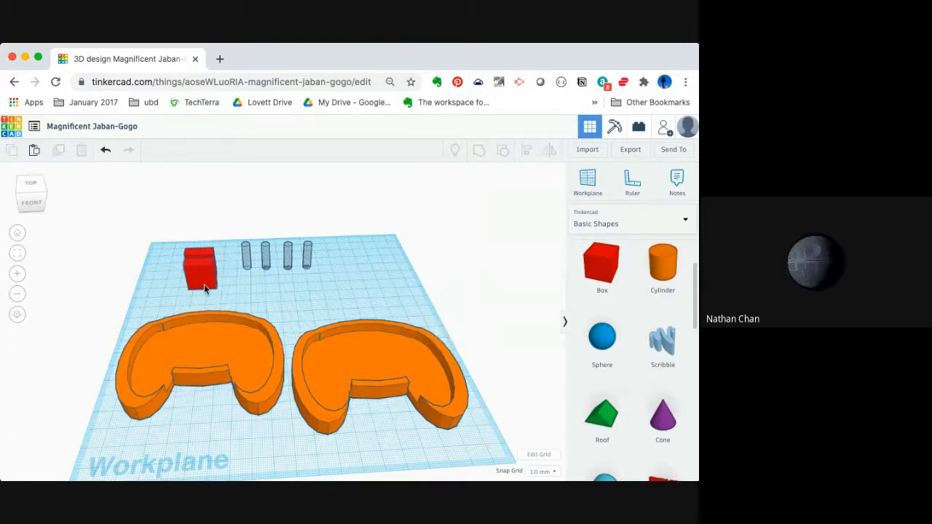
click(204, 287)
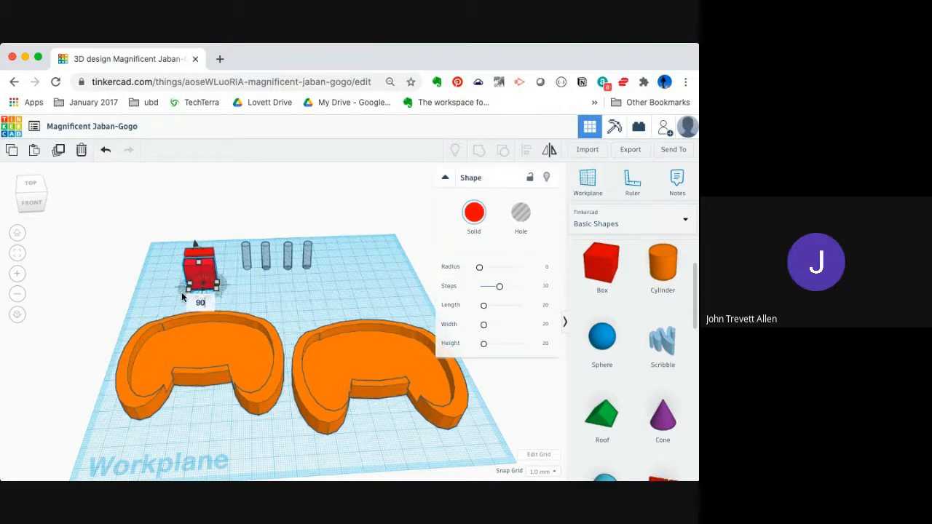
key(Return)
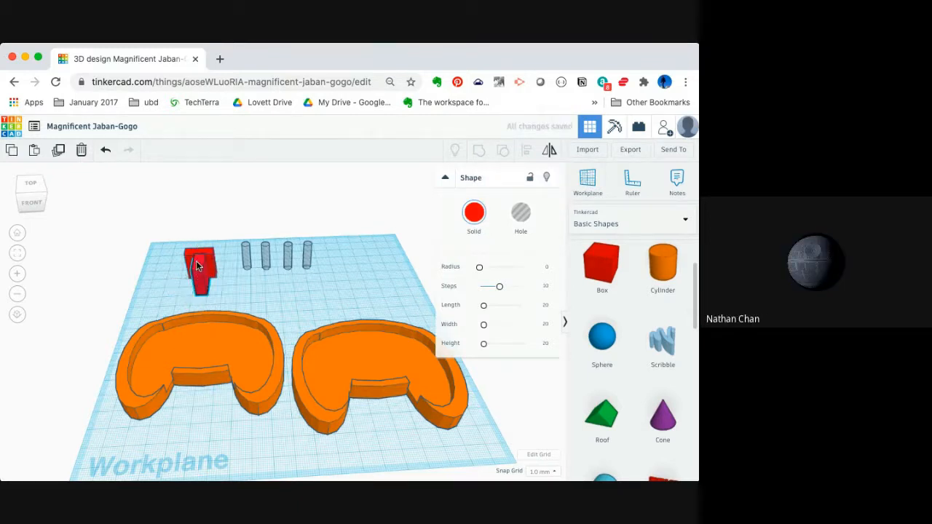
drag(196, 265, 198, 265)
- Group the two crossed boxes into one plus shape and turn it into a hole
click(220, 268)
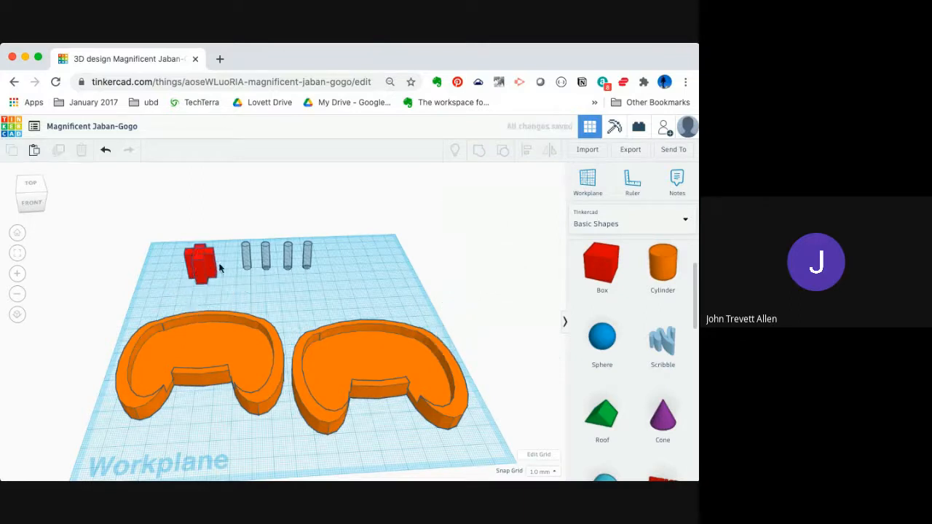
drag(175, 234, 227, 291)
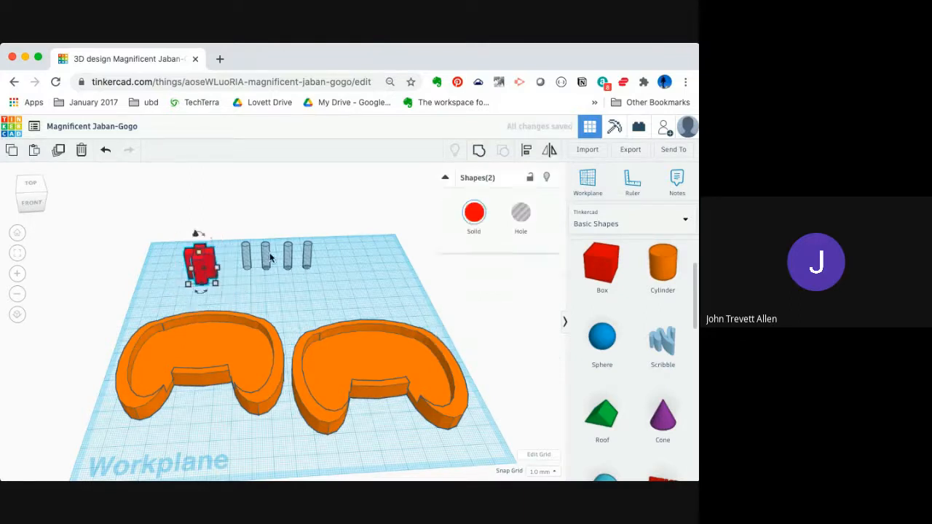
click(478, 150)
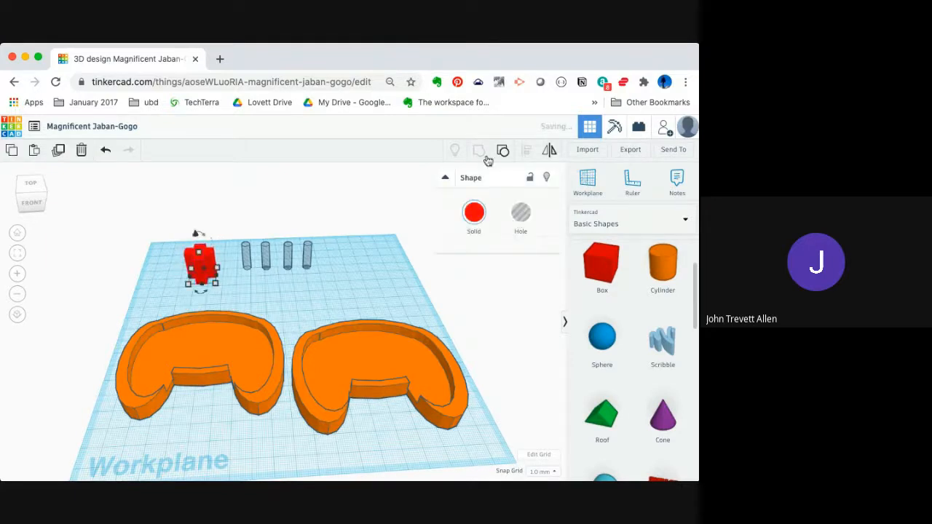
click(520, 213)
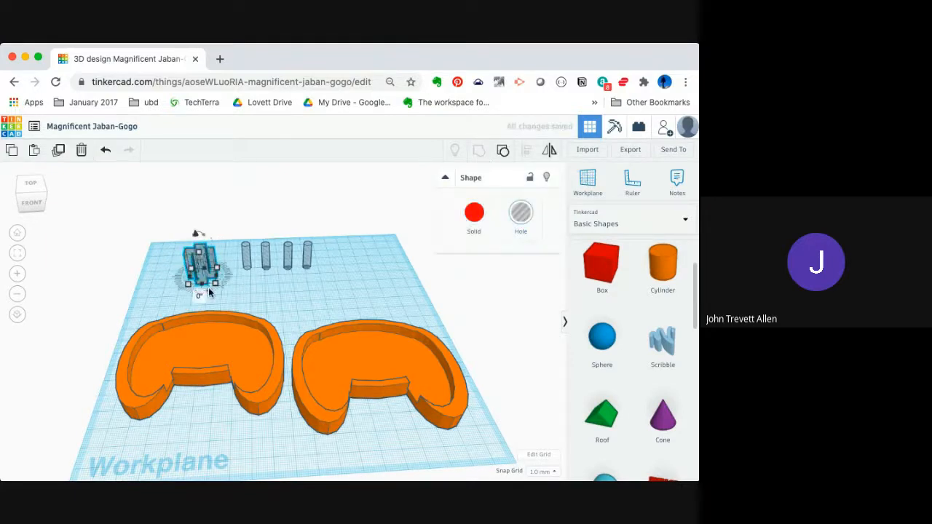
- Position the plus hole on one side of the left-hand body and the four cylinder holes in a diamond on the other side
drag(205, 260, 255, 343)
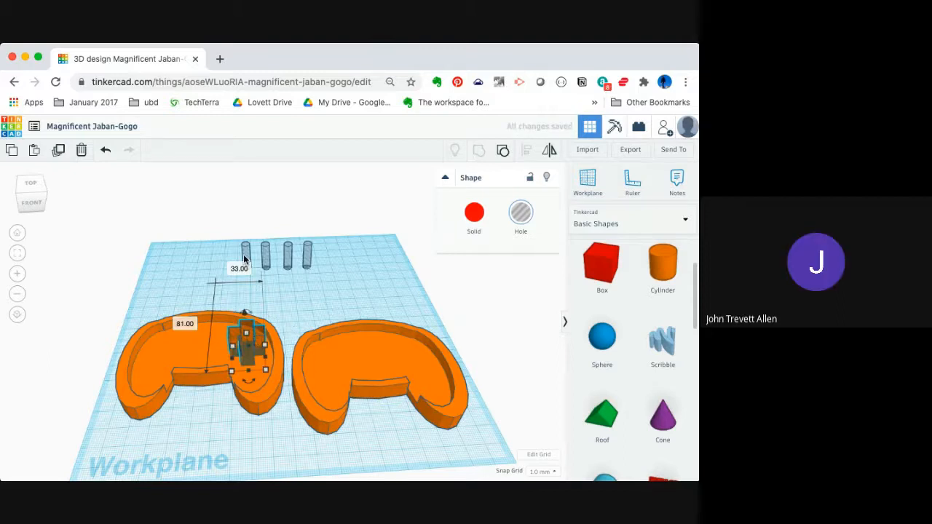
drag(245, 256, 150, 379)
drag(266, 256, 142, 358)
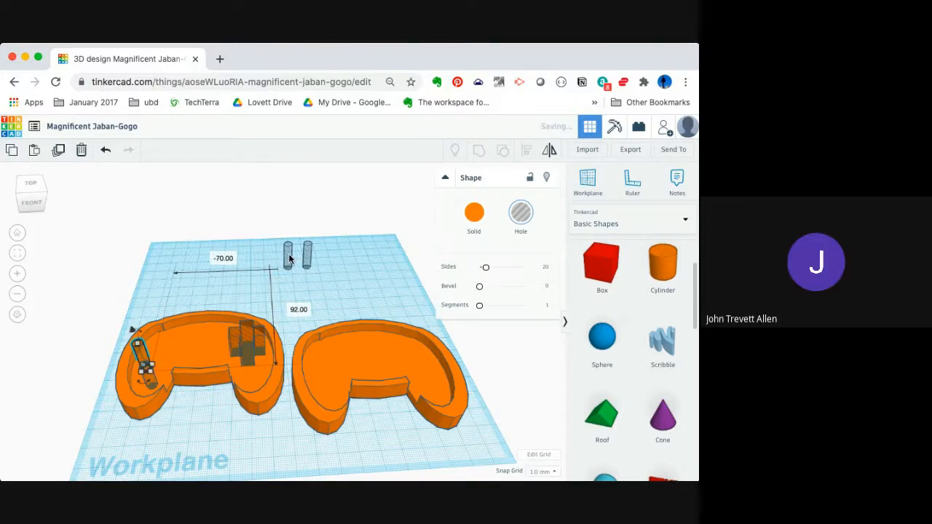
drag(289, 254, 156, 340)
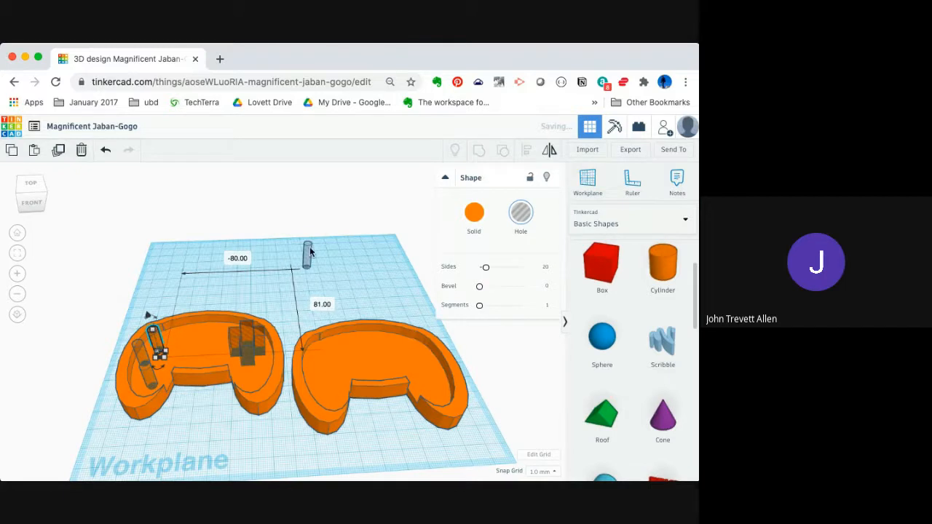
drag(308, 251, 162, 358)
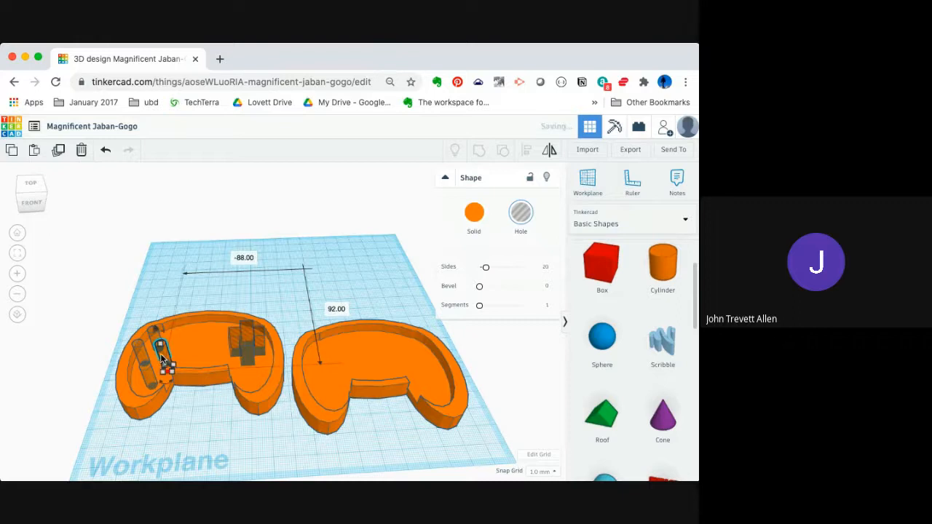
click(102, 294)
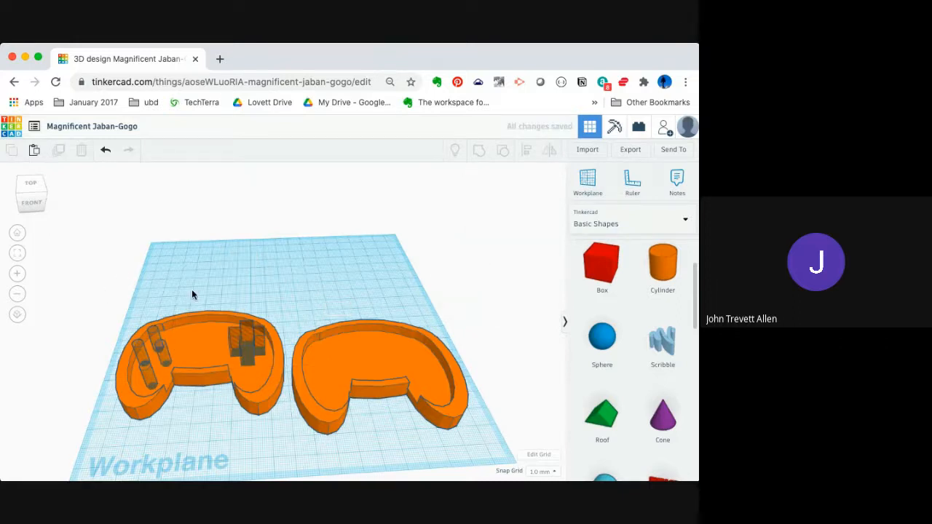
- Group both controller bodies with the plus and cylinder holes to cut the directional-pad and button openings, and clear the selection
right_drag(191, 294, 191, 243)
right_drag(193, 242, 93, 295)
drag(101, 295, 497, 453)
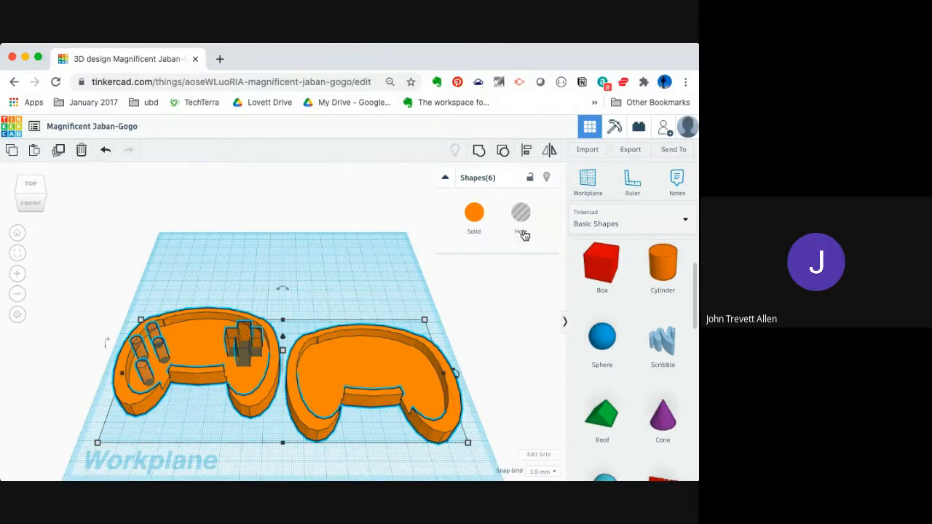
click(480, 154)
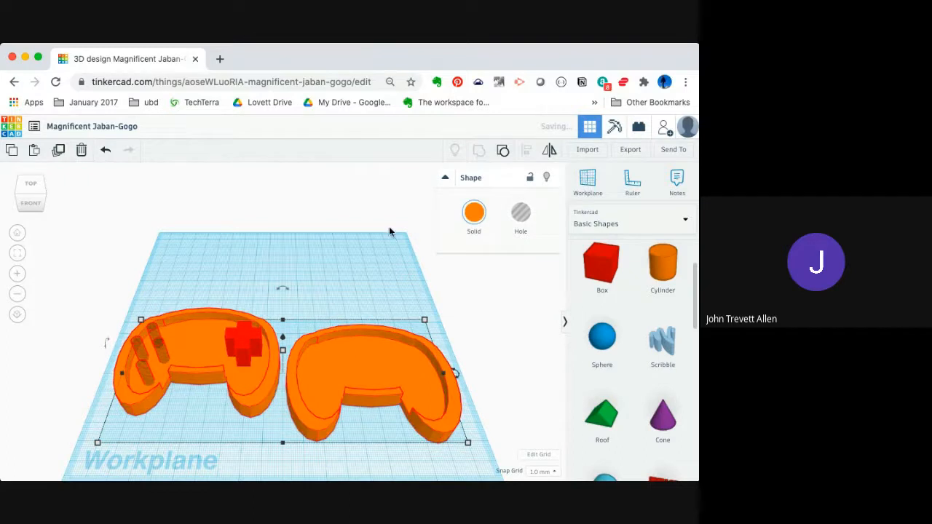
right_drag(310, 308, 312, 336)
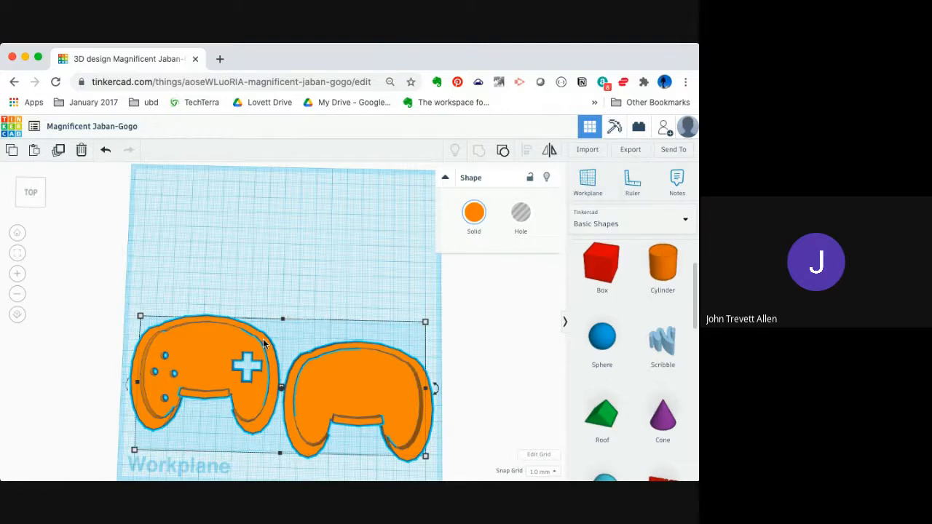
right_drag(312, 285, 316, 258)
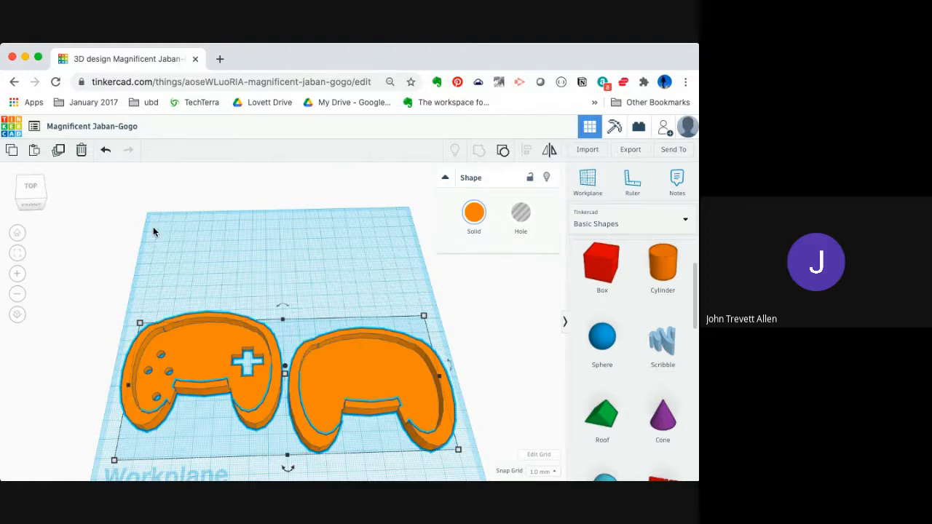
click(637, 321)
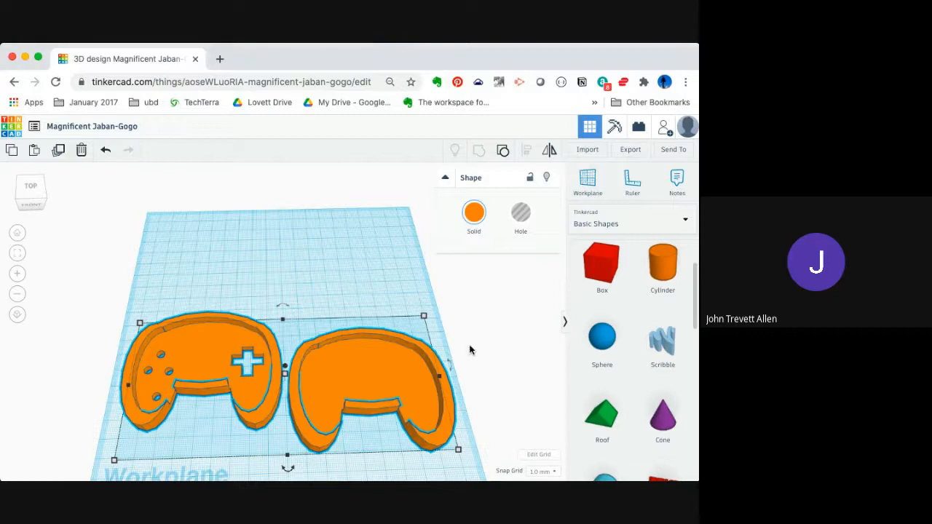
click(359, 293)
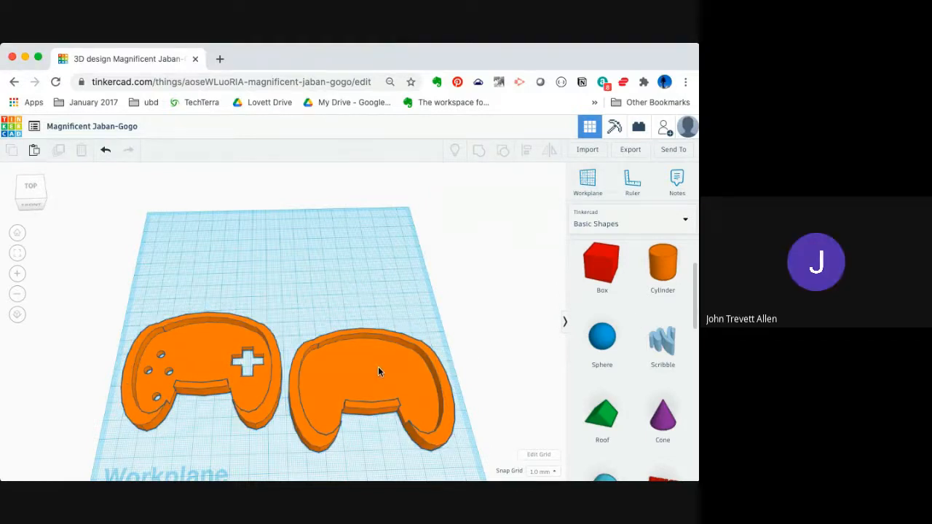